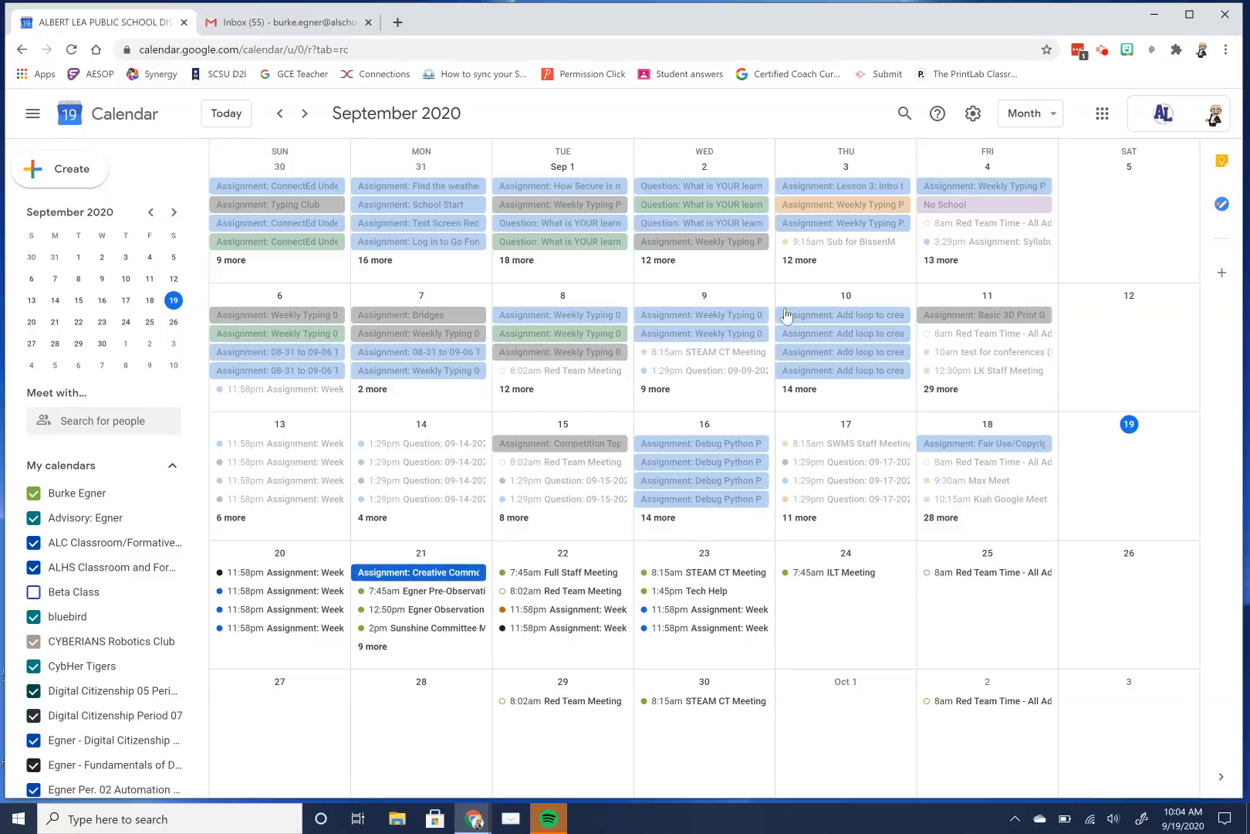
Open the Google apps grid panel over the September 2020 month view.
click(1104, 117)
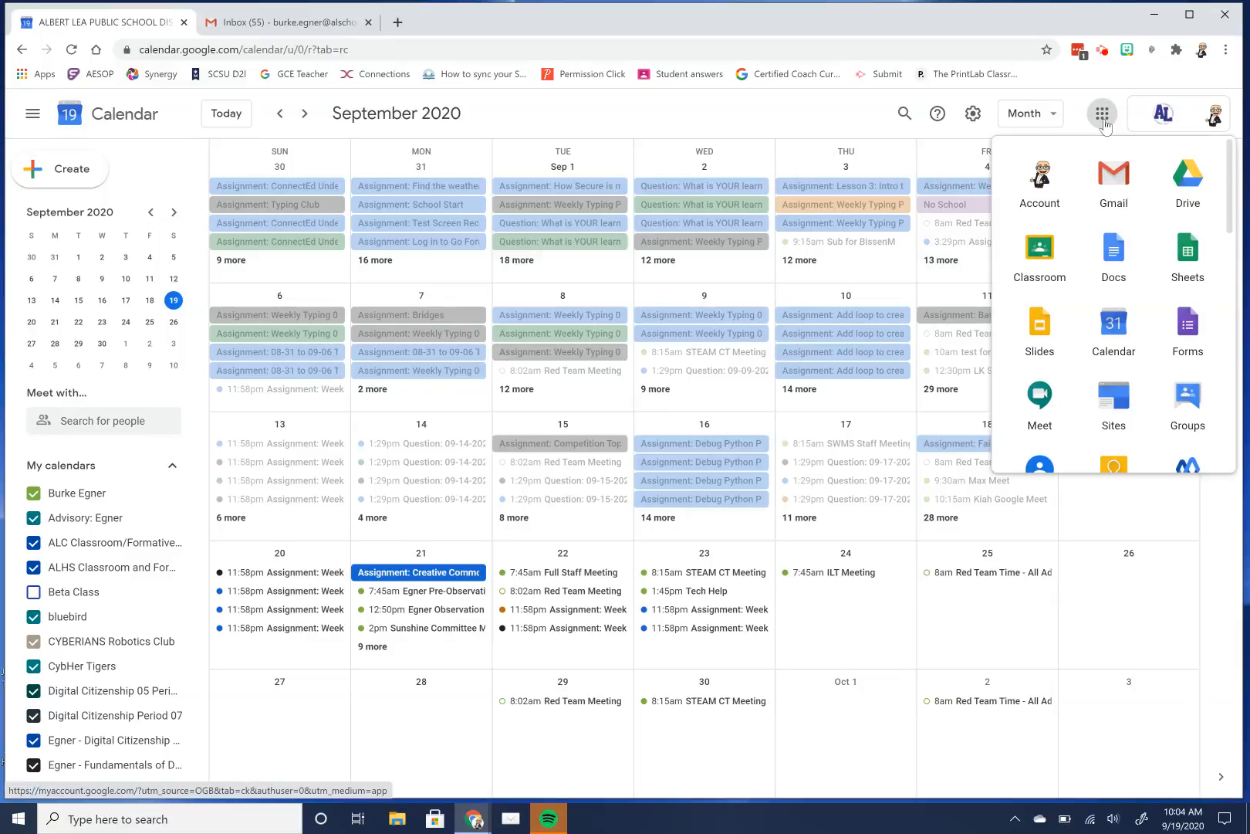
Start a new event on September 19 titled 'Test Conference', correcting the 'Cinference' typo.
click(43, 182)
click(43, 183)
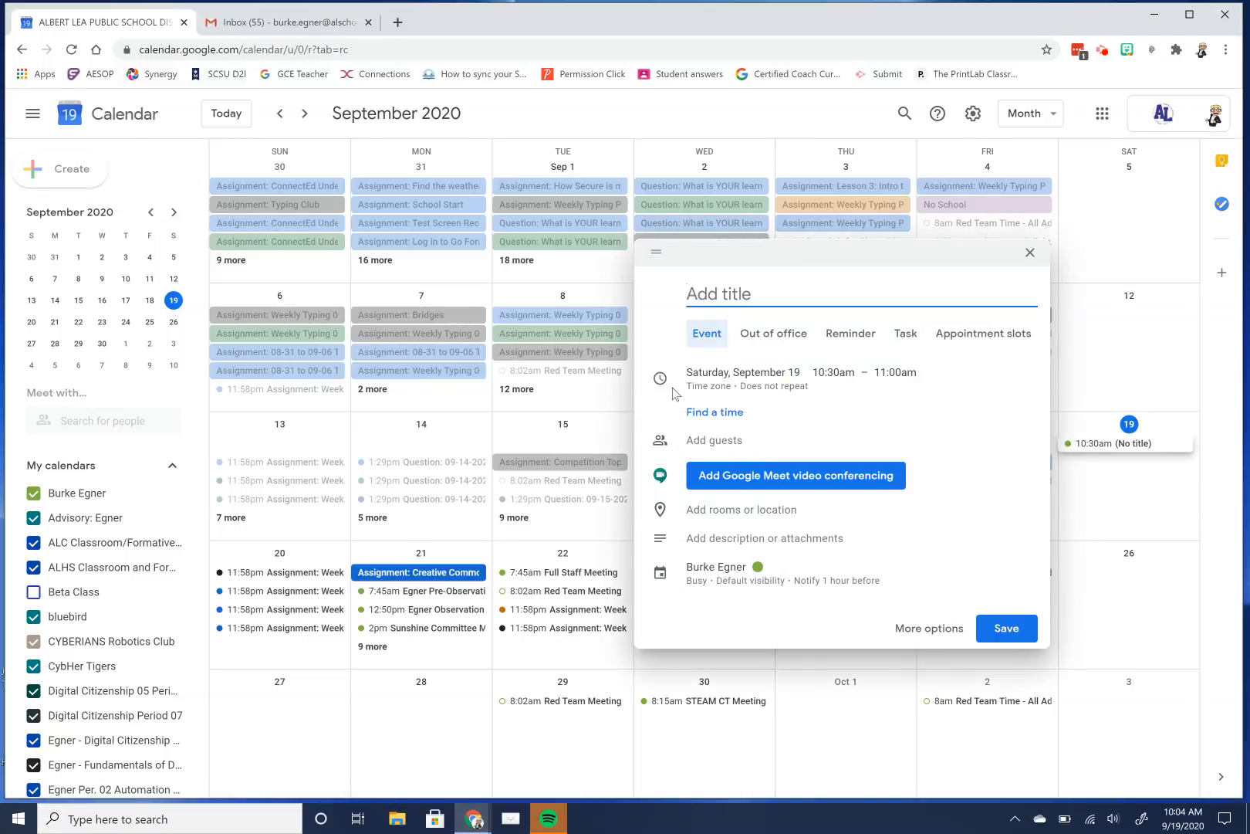
text(Test Cinference)
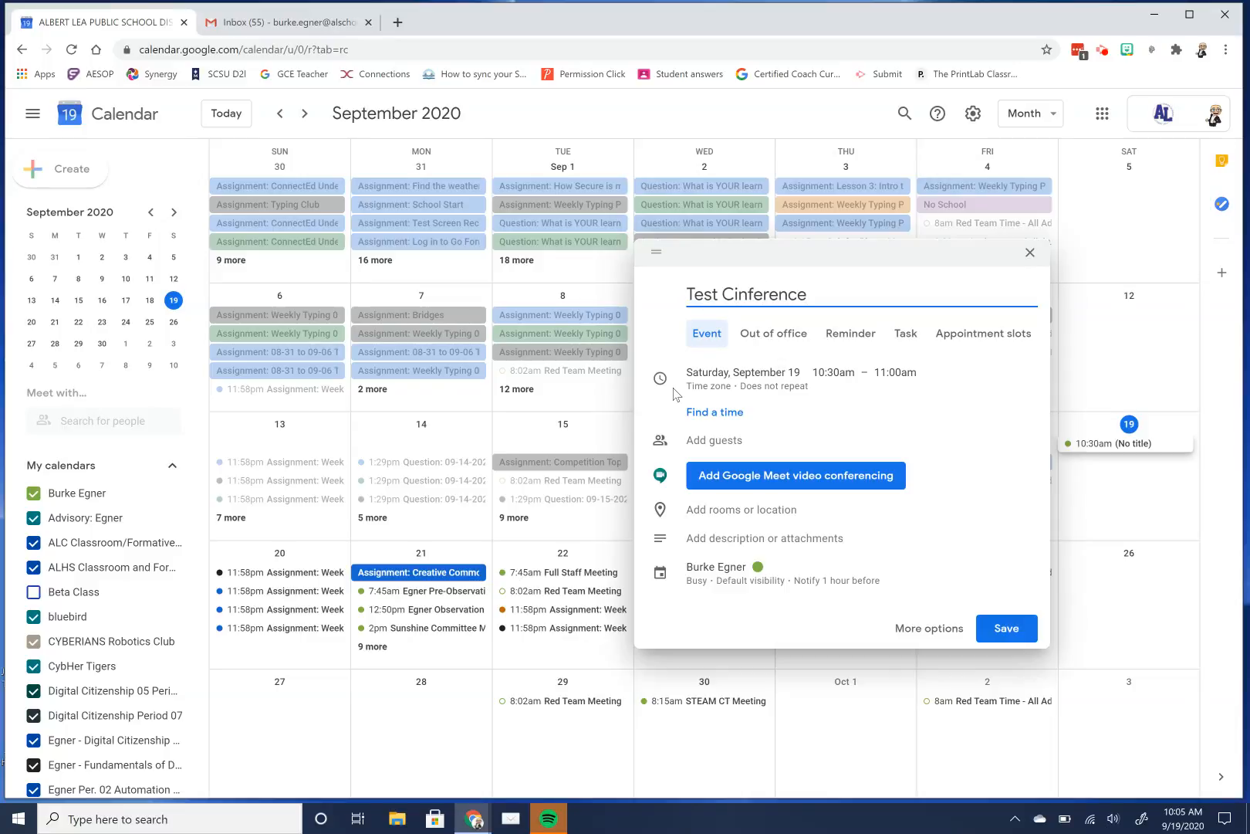
click(737, 297)
key(Right)
key(BackSpace)
text(o)
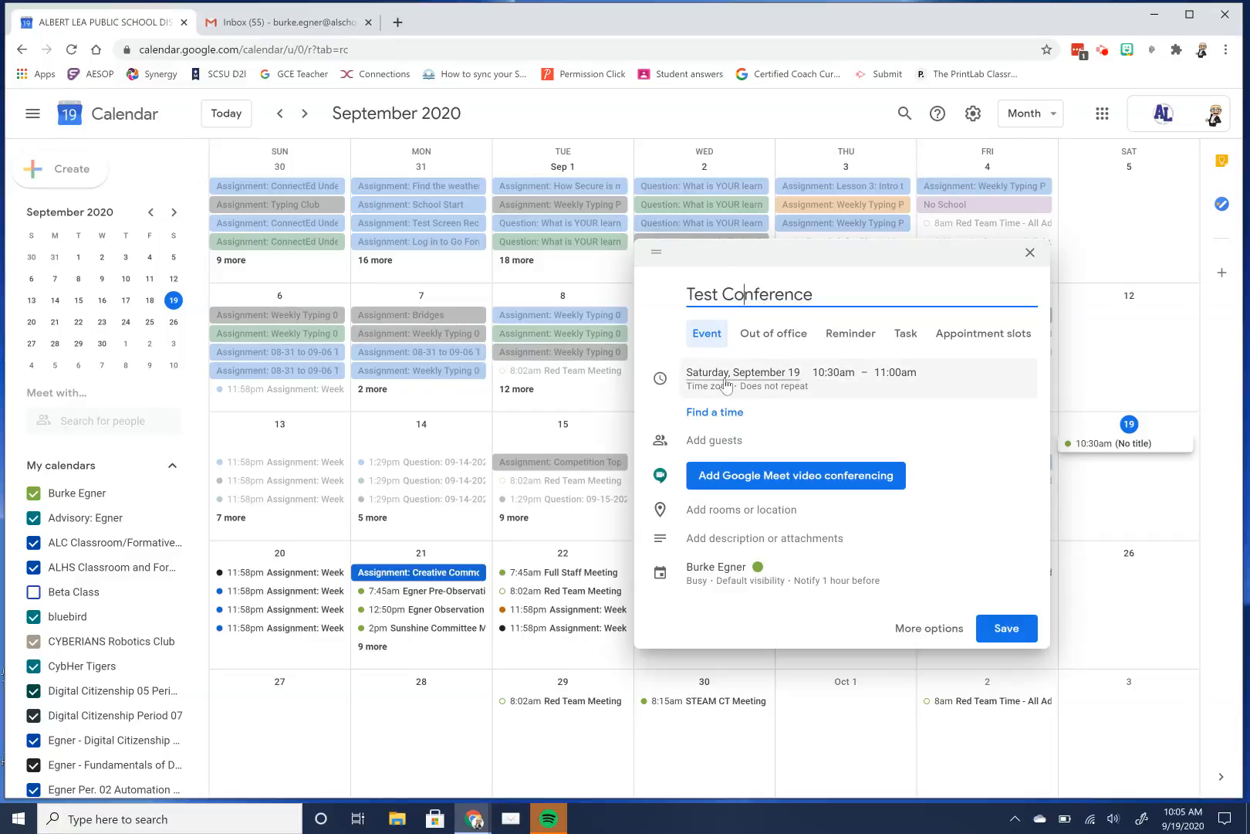
Set the event to run from 10:30am to 2:30pm.
click(831, 382)
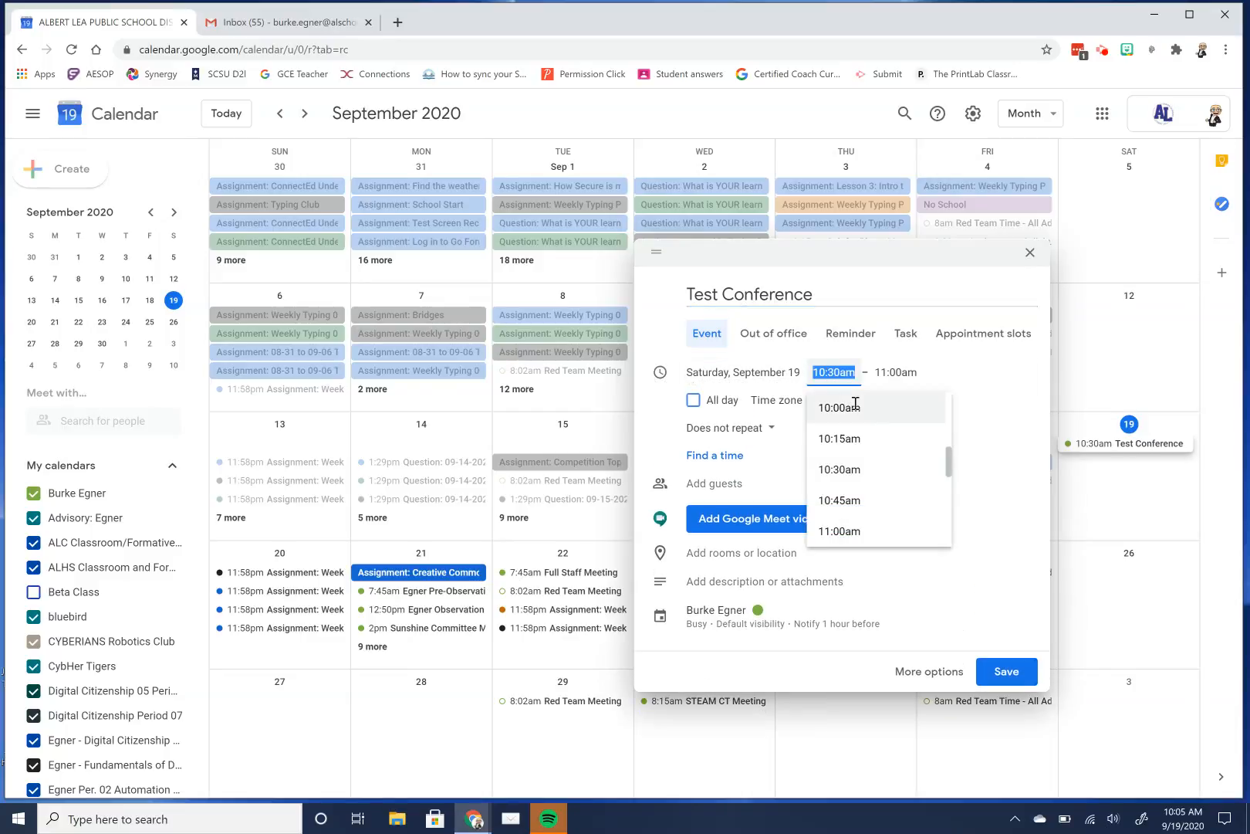
click(902, 371)
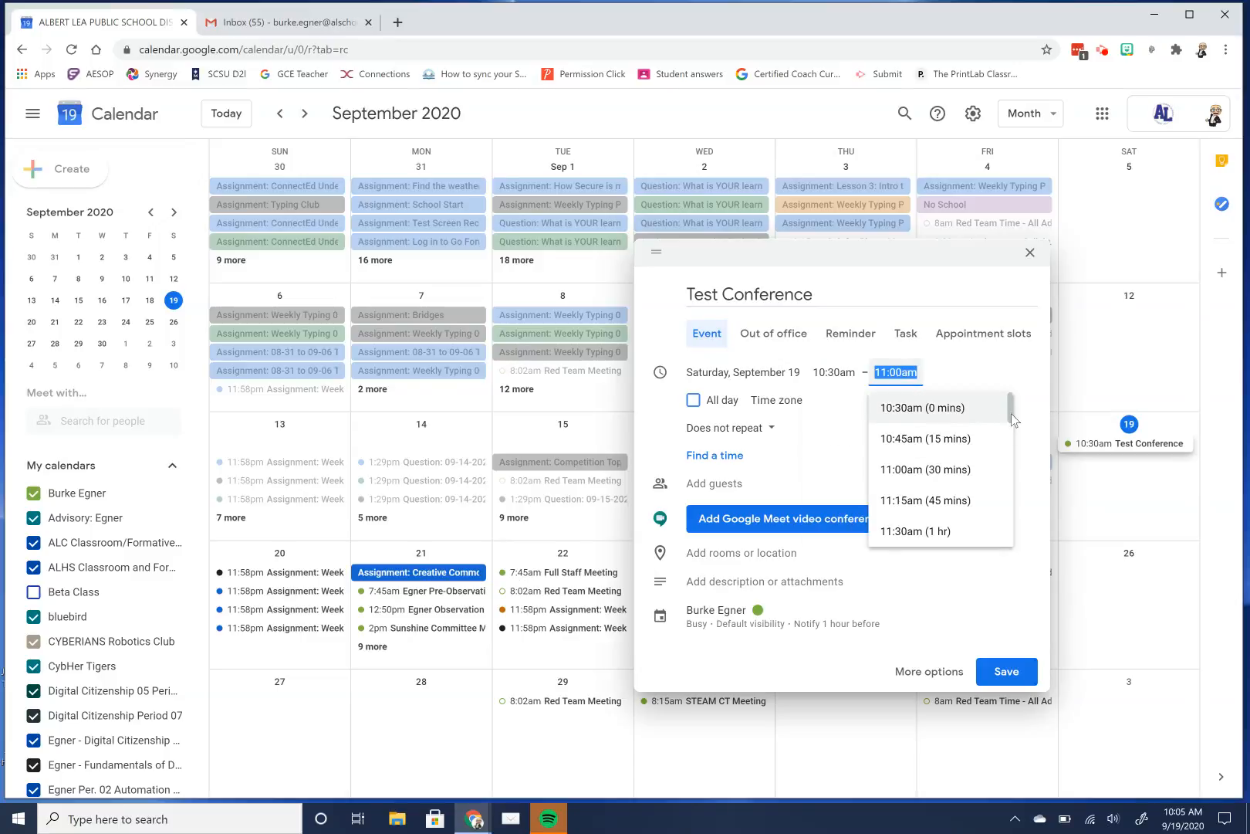
scroll(1012, 425, down, 1)
scroll(1013, 439, down, 9)
scroll(934, 436, up, 3)
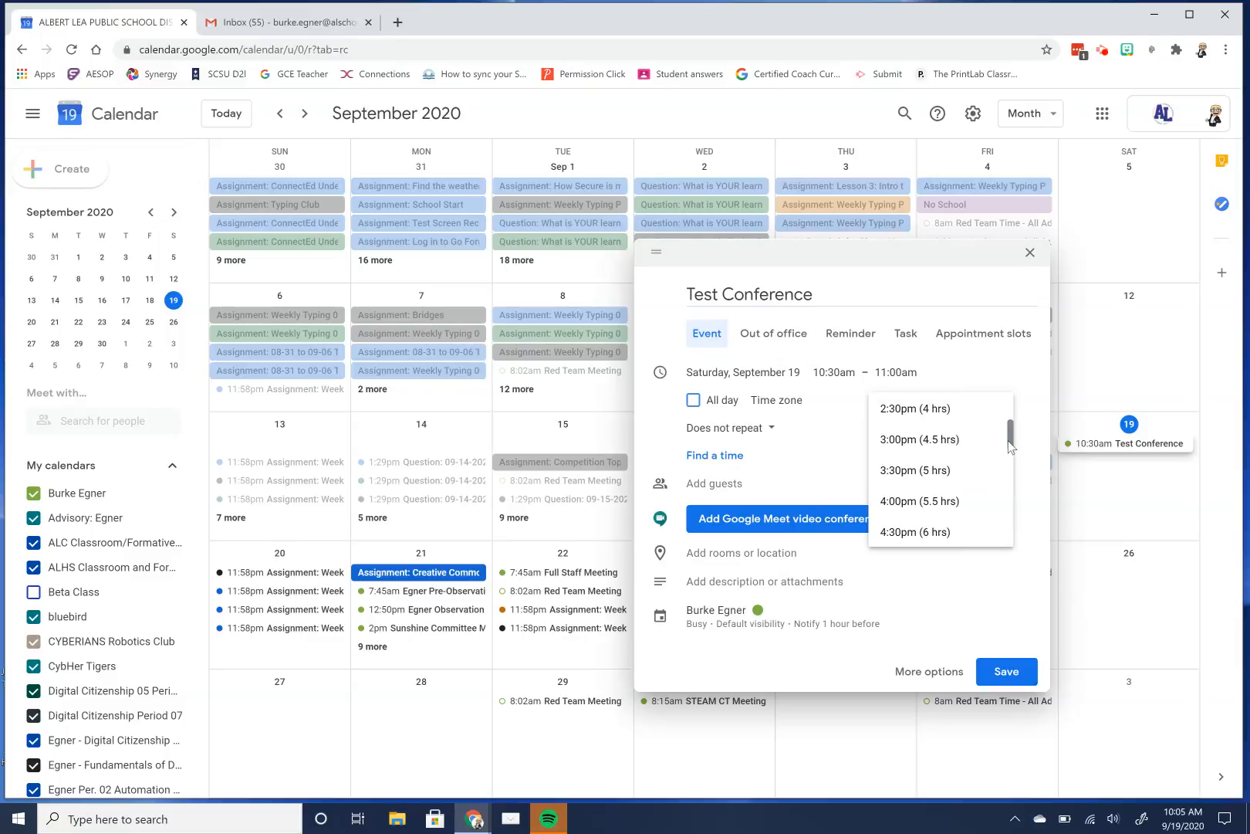
click(917, 409)
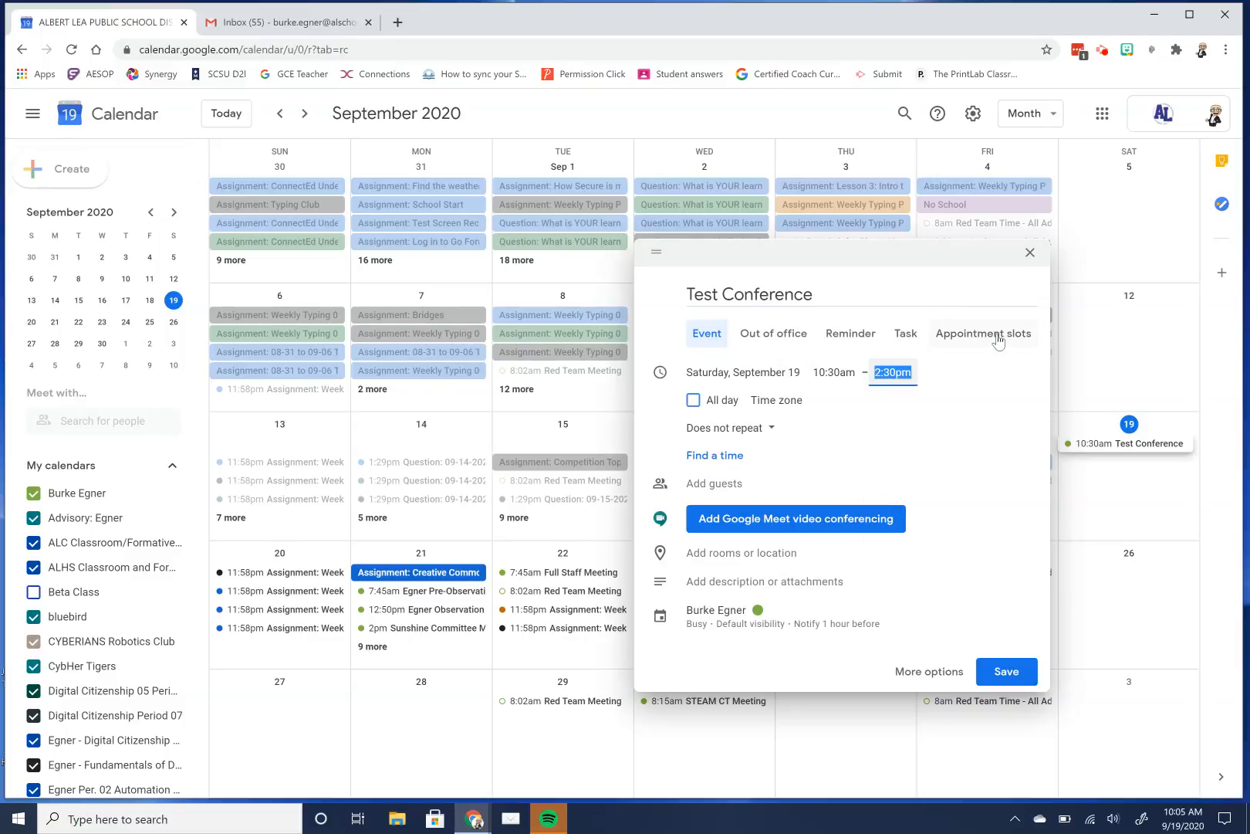
Switch the Test Conference draft to appointment slots with a 20-minute slot duration.
click(998, 340)
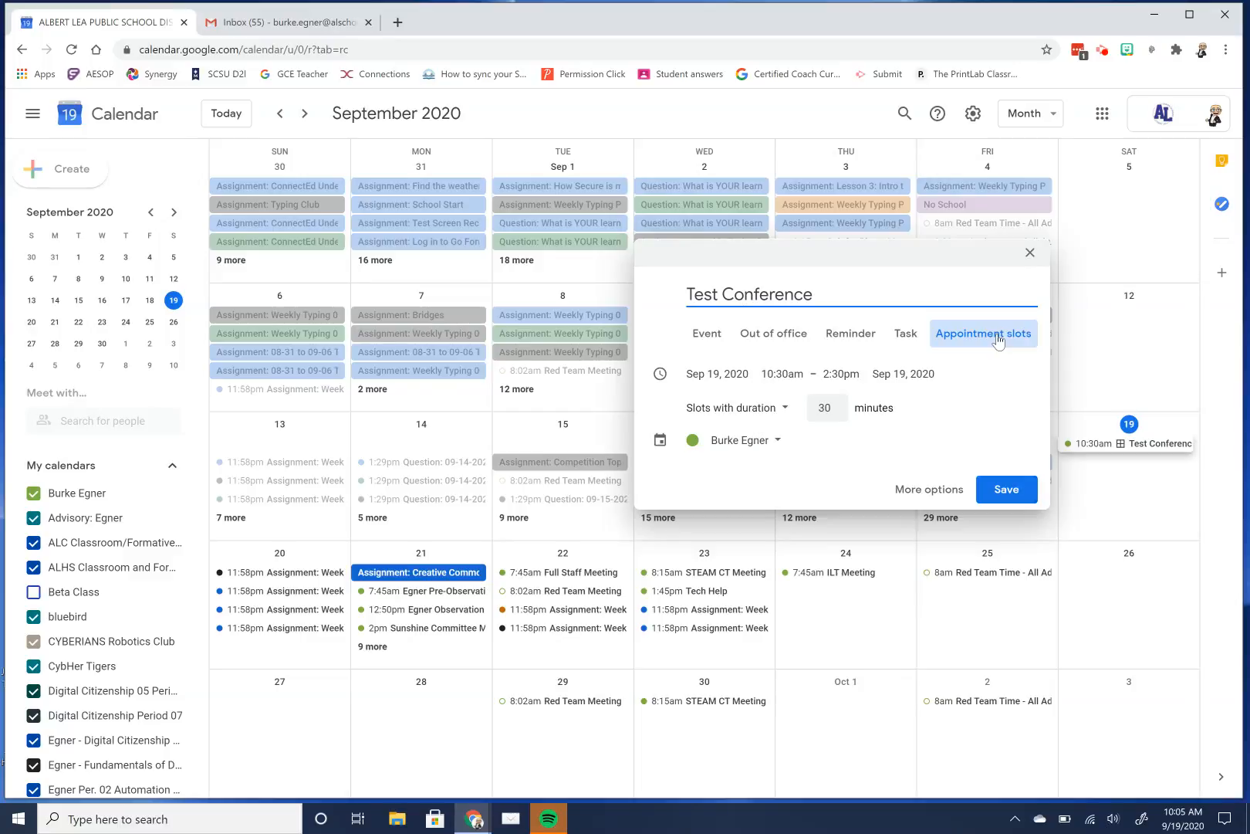
click(838, 413)
click(837, 412)
click(836, 413)
click(838, 413)
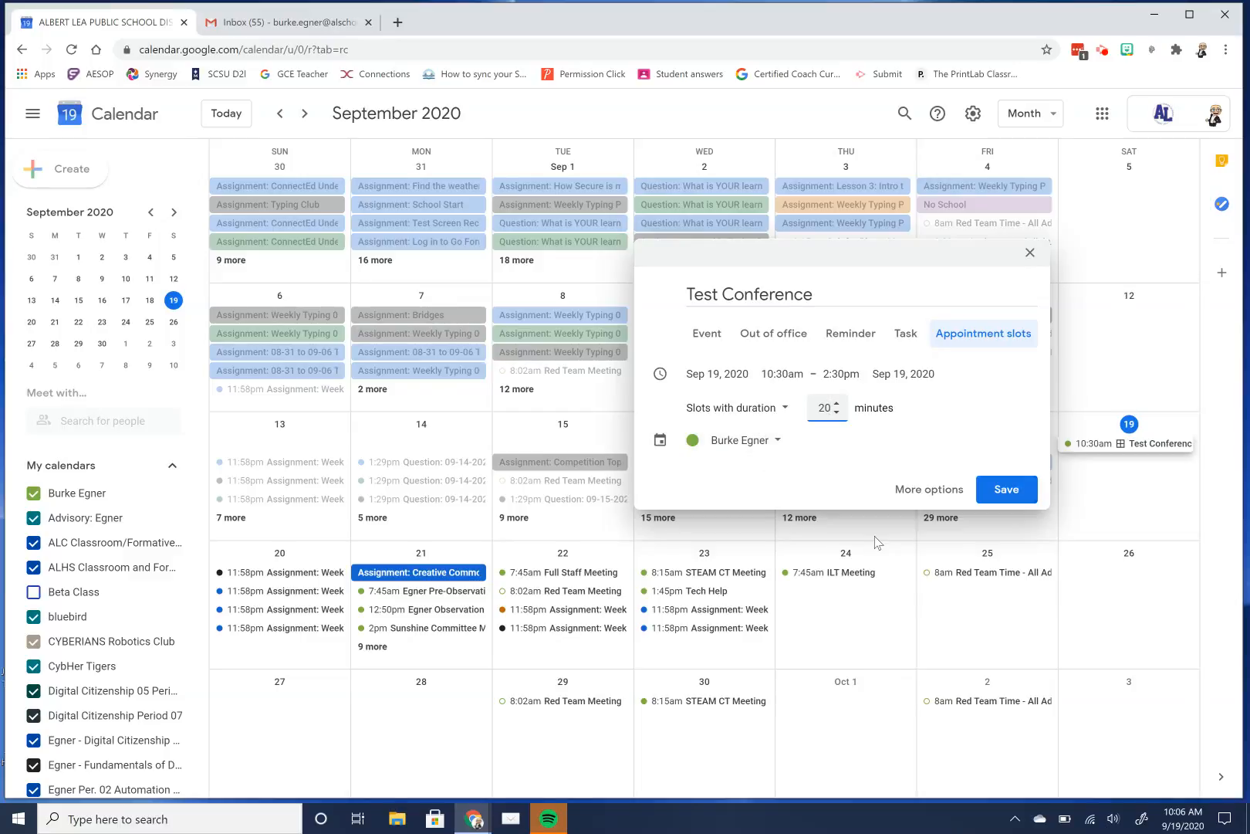
click(921, 490)
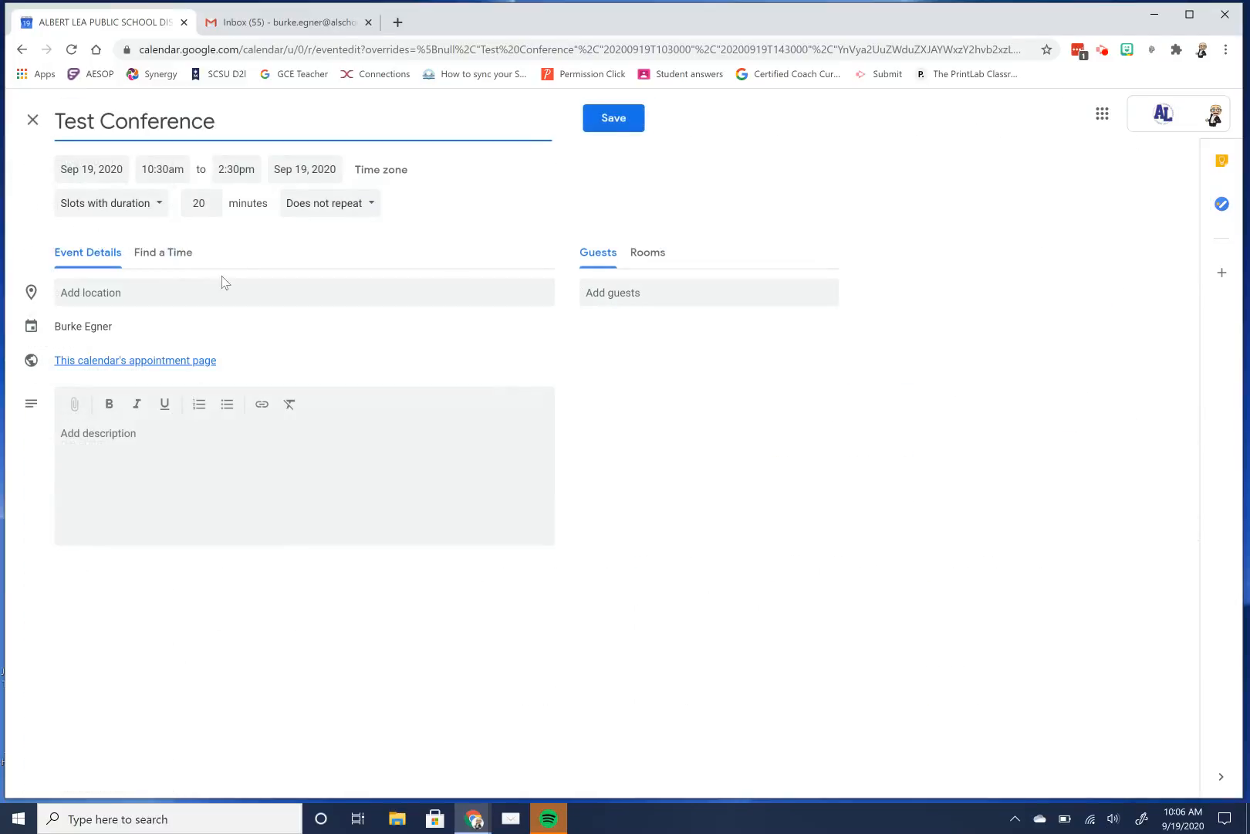
Add the description 'All meetings will take place via Google Meet' and save the slot block.
click(118, 441)
text(A)
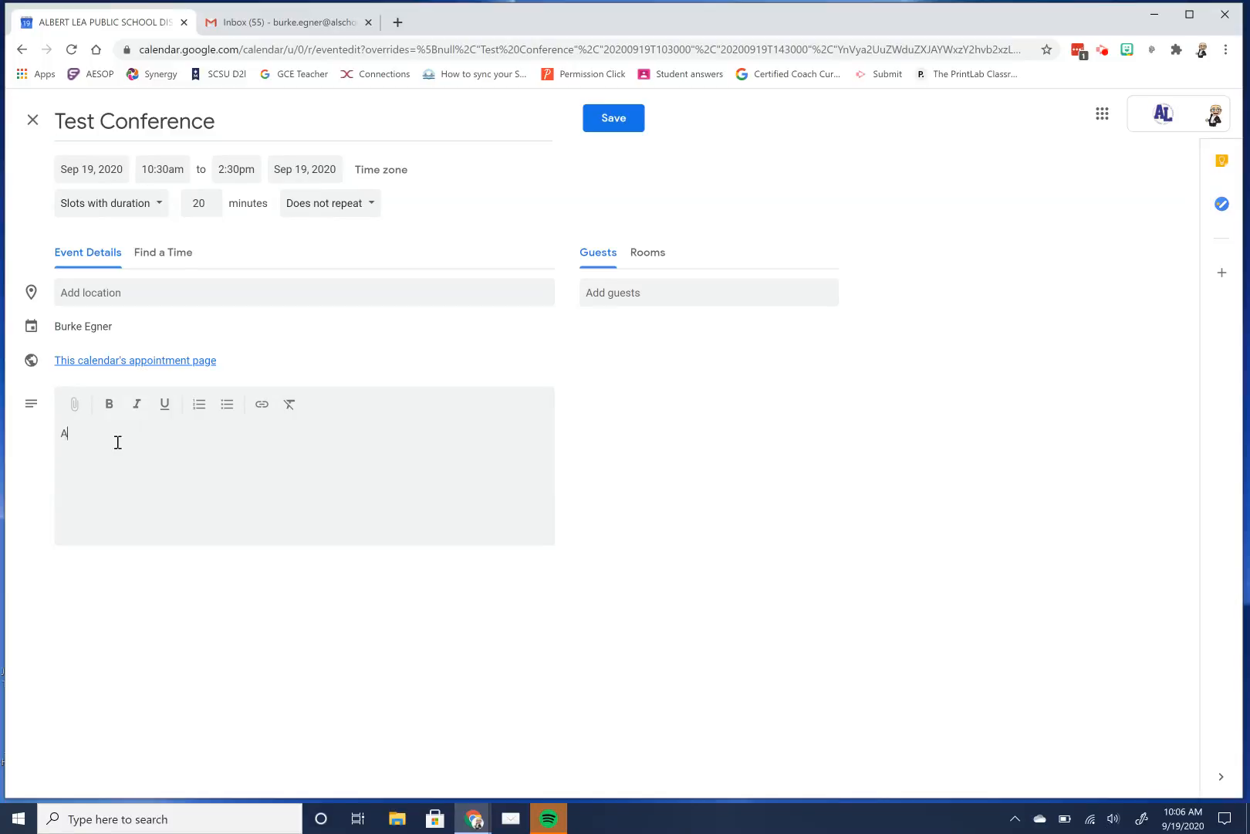
text(ll meetings will take place via Google Meet)
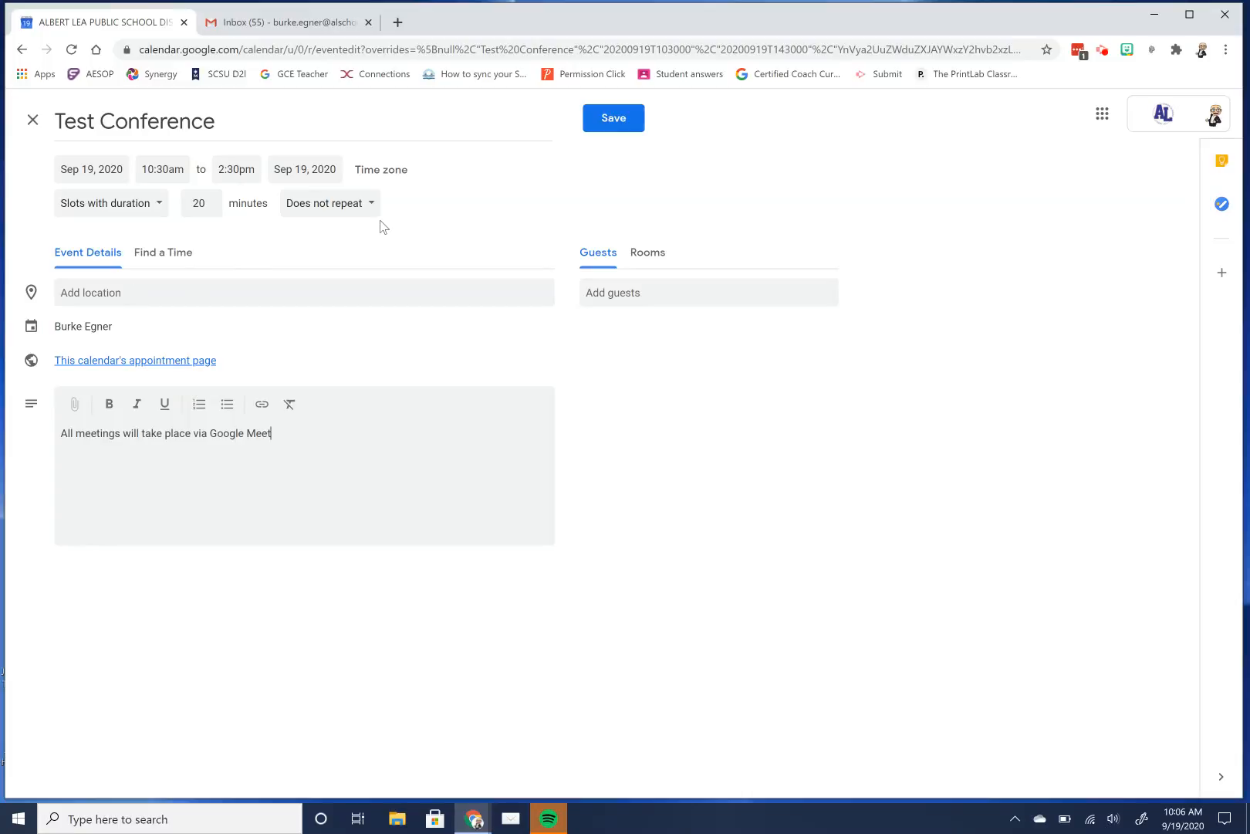
click(621, 127)
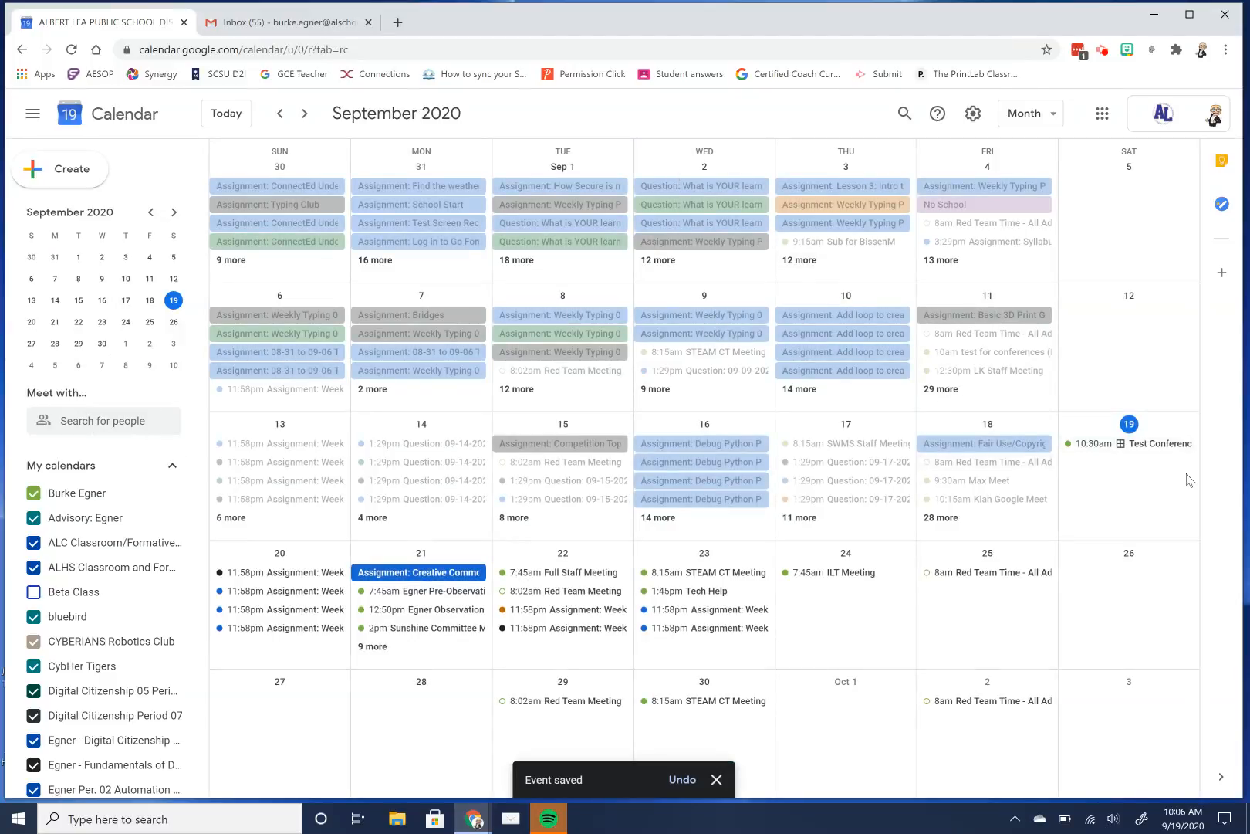
Open the Test Conference details card on September 19 and follow its appointment-page link.
click(1127, 453)
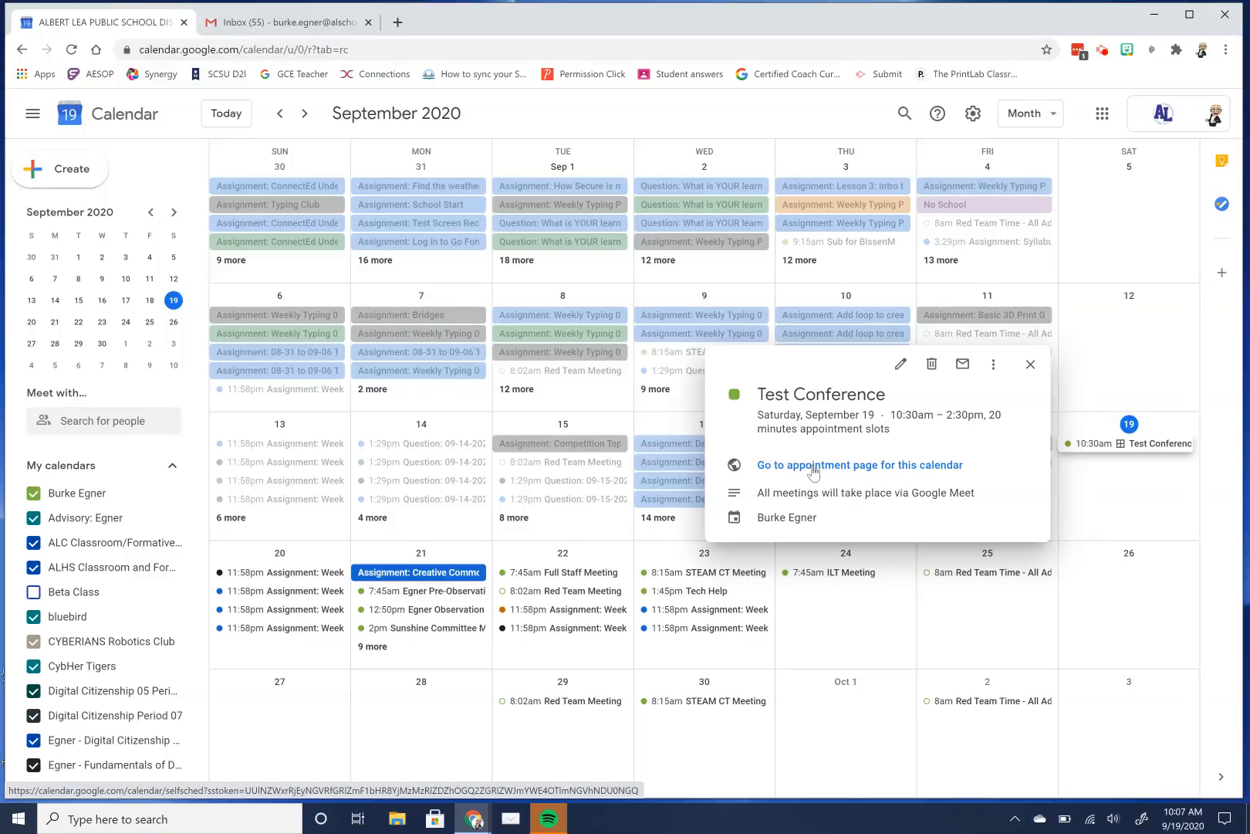
click(815, 469)
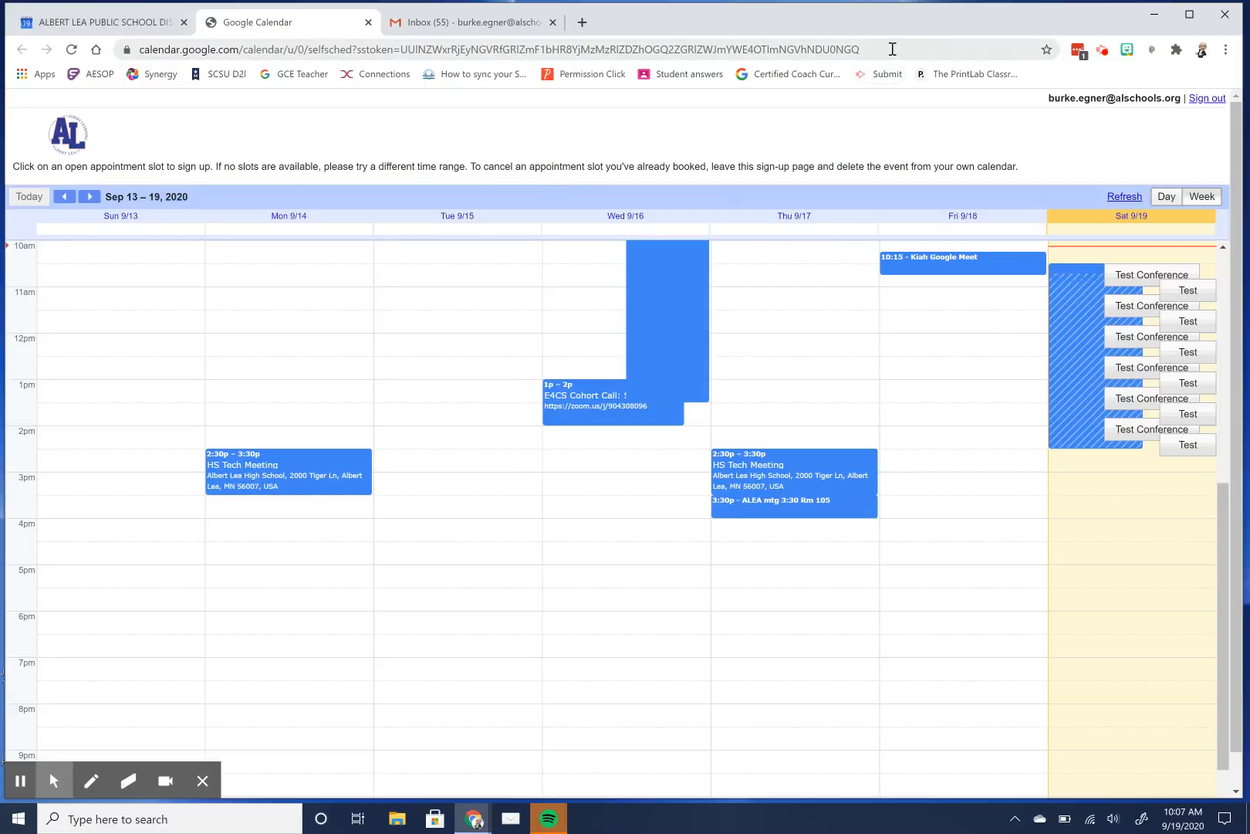
Select the appointment sign-up page's web address in the browser address bar.
click(892, 48)
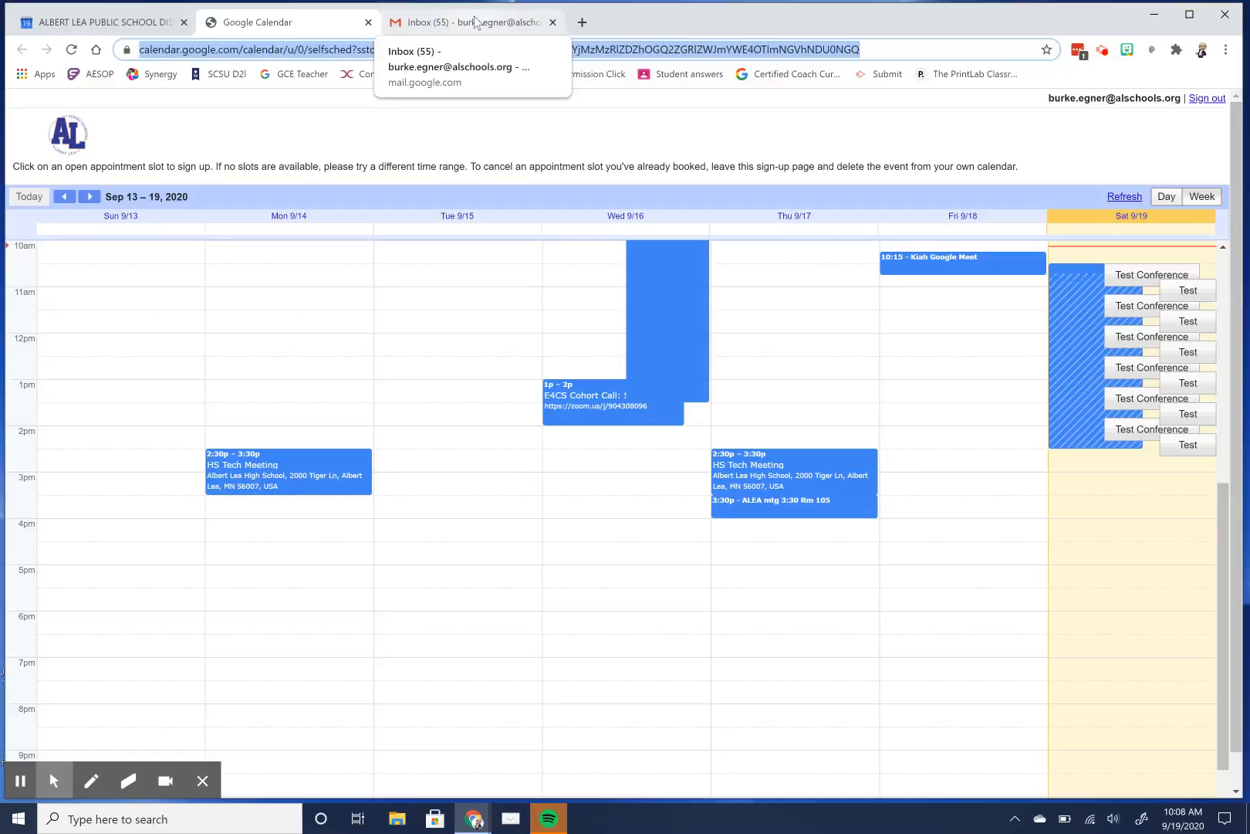
click(1102, 51)
Preview the public booking page from the 10:30am Test Conference block's details.
click(1026, 210)
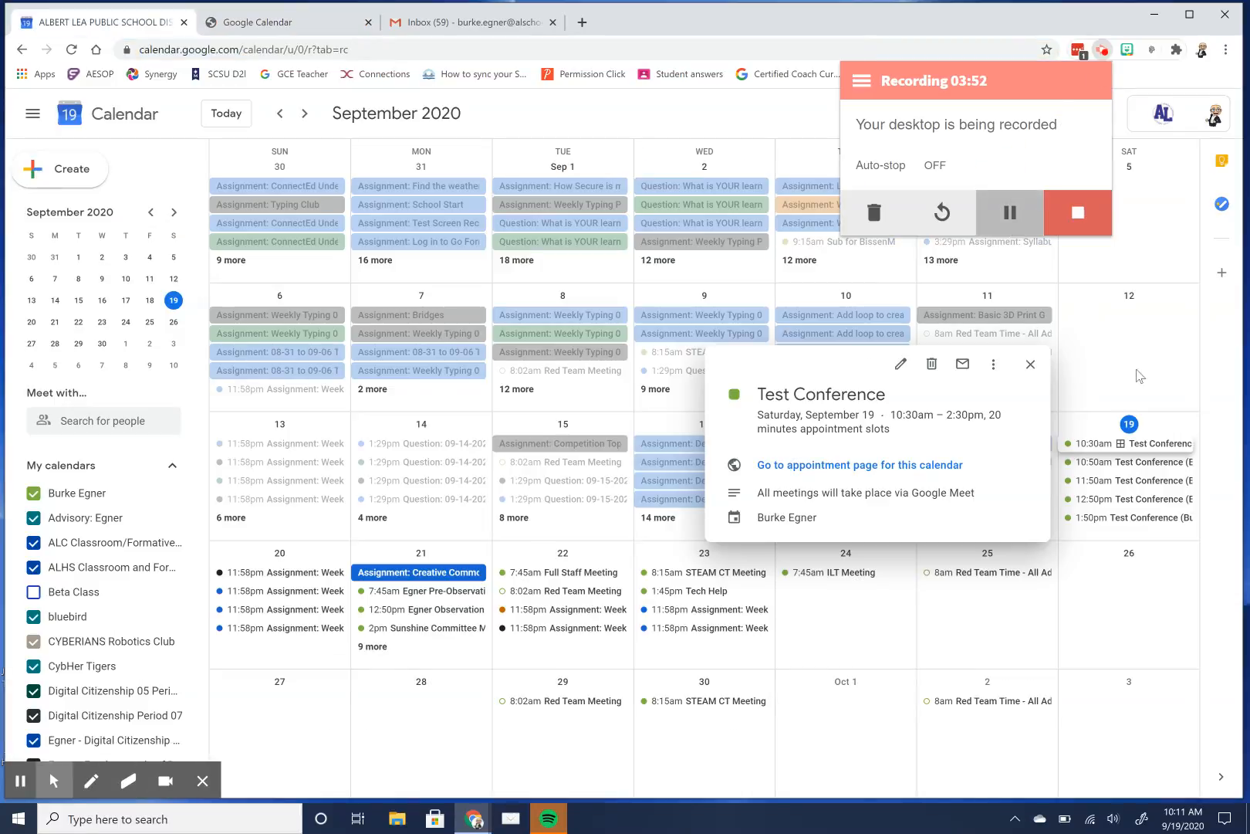
click(1032, 366)
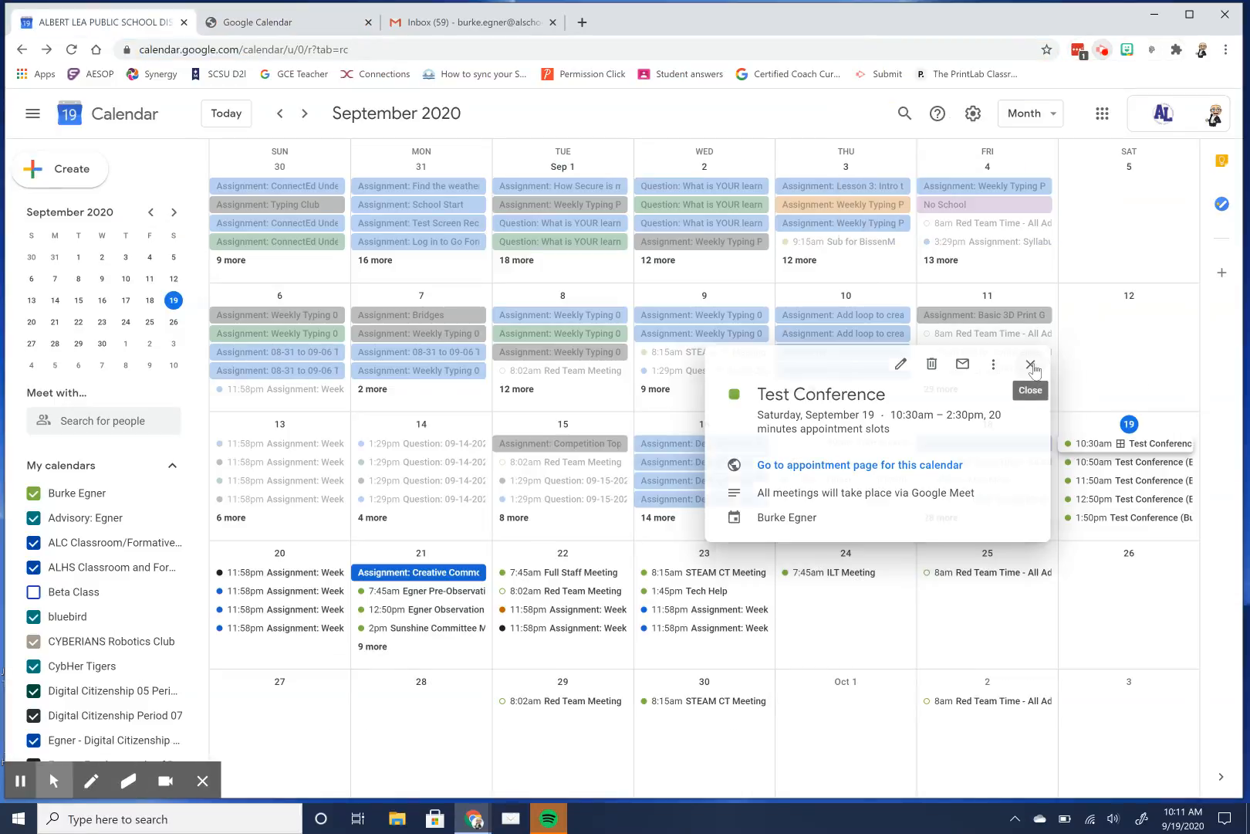
click(1031, 366)
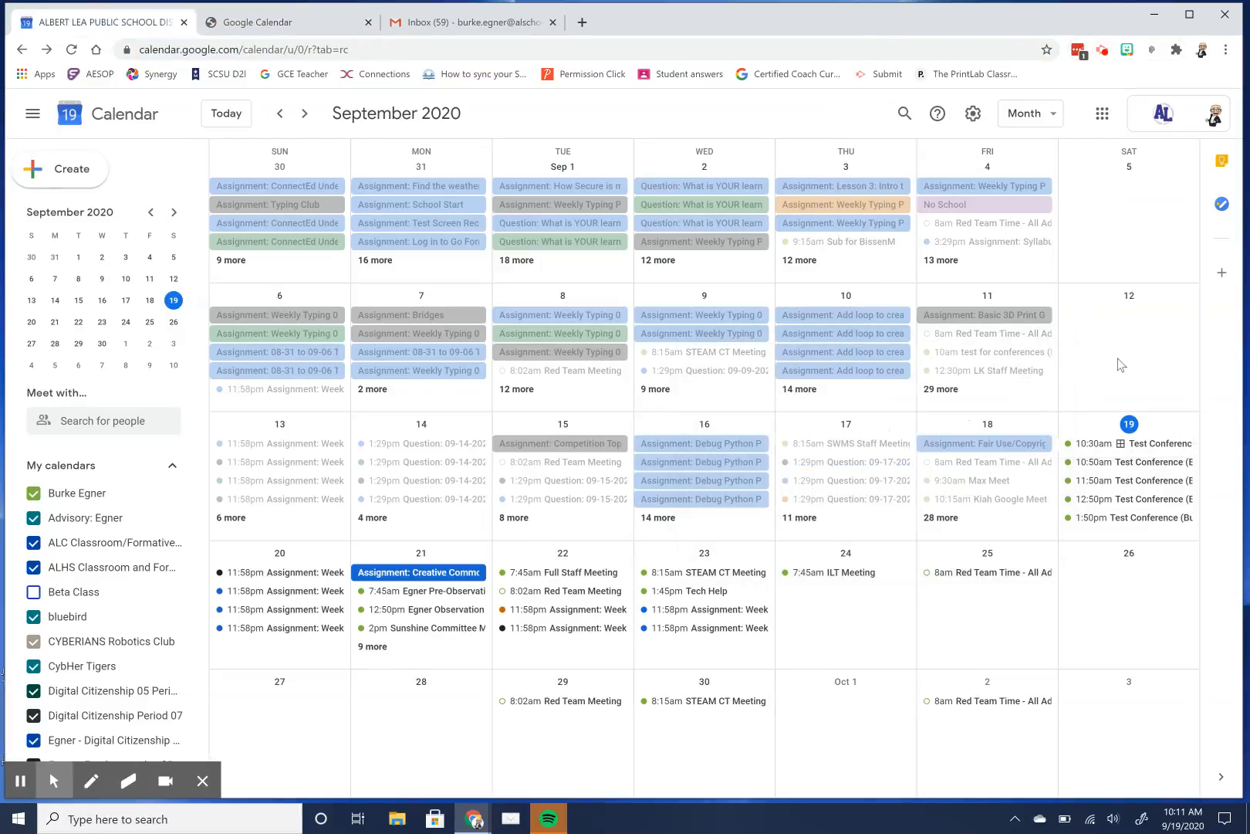
click(1089, 444)
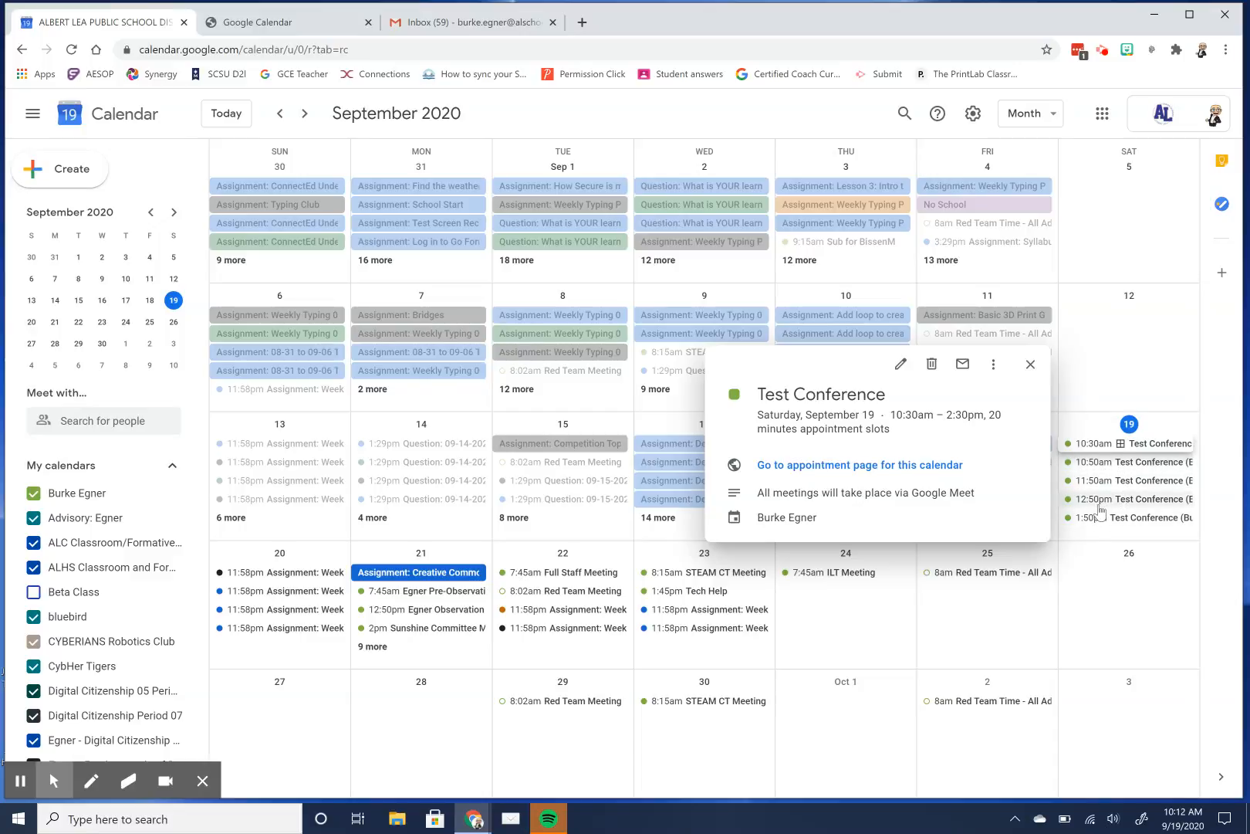
click(931, 466)
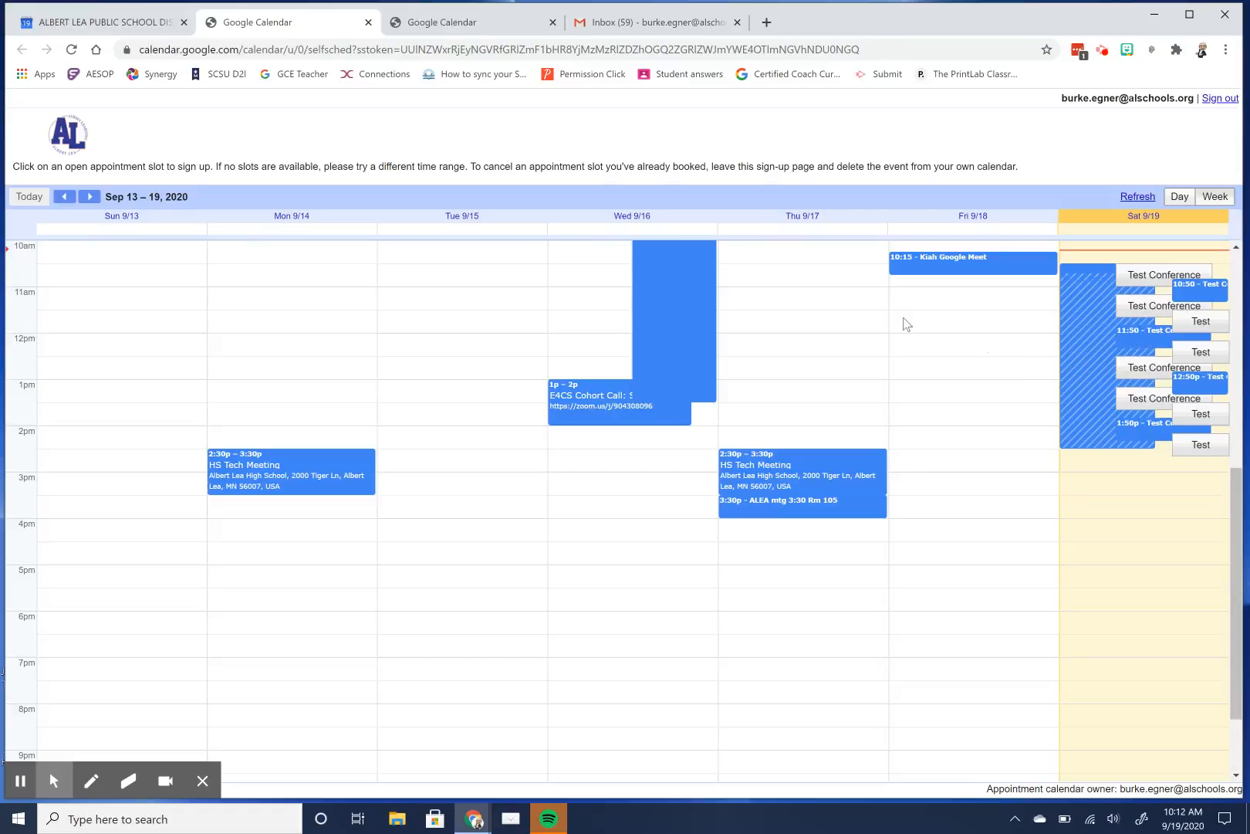
Close the extra booking tabs and view the booked 10:50am slot's details.
click(369, 23)
click(369, 23)
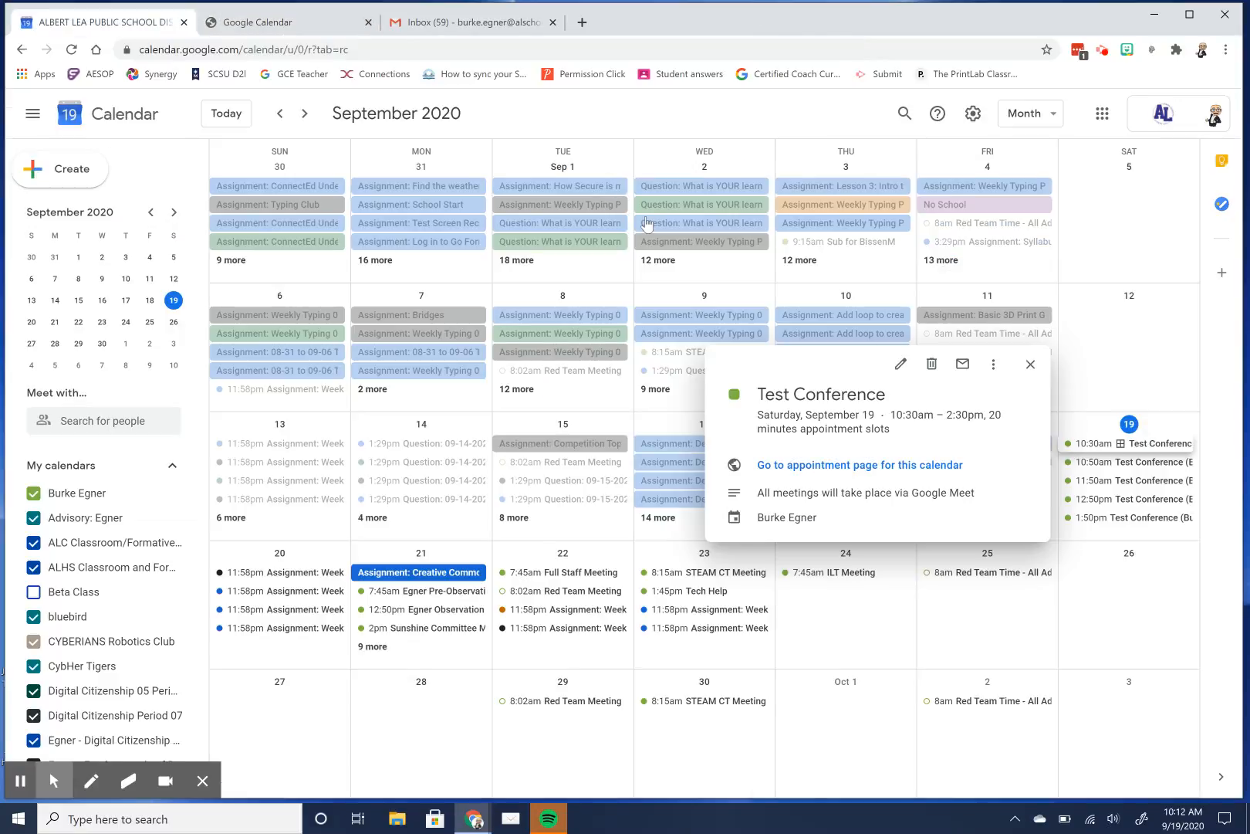
click(1030, 365)
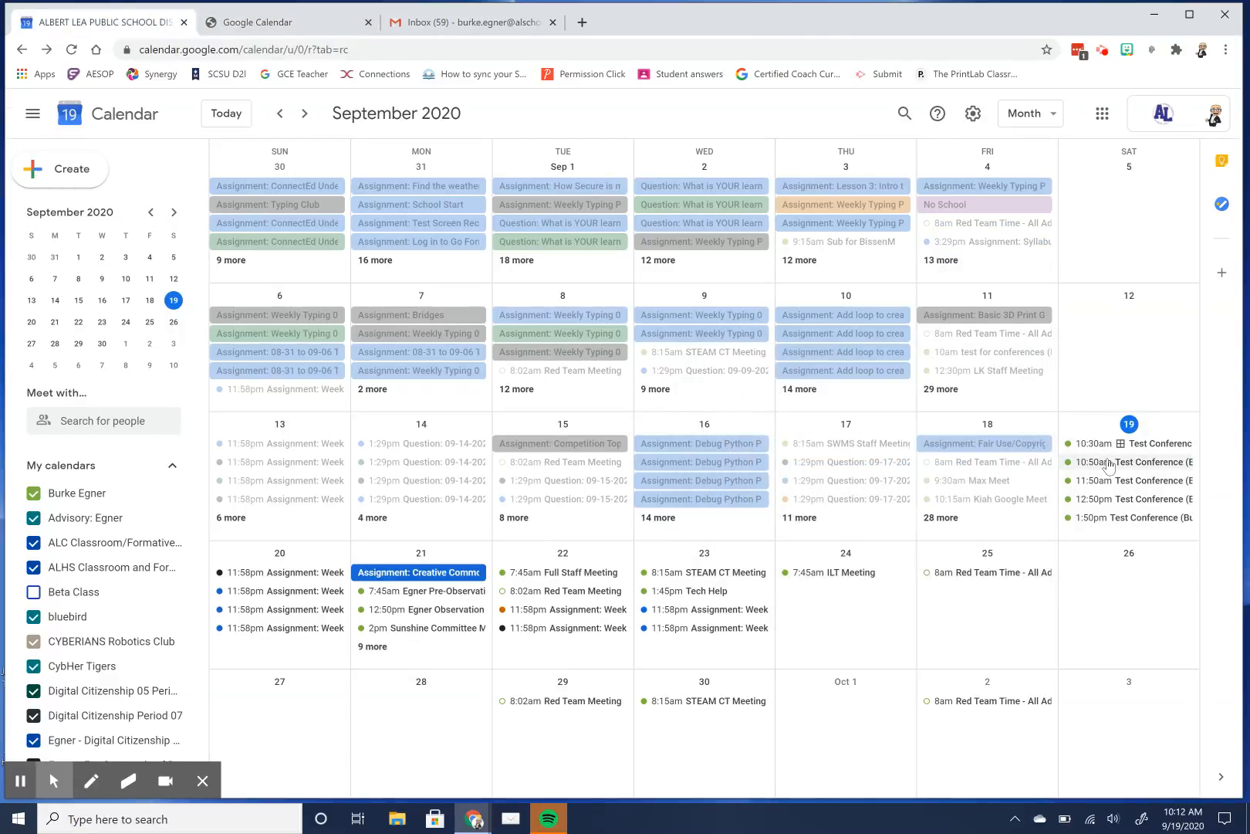
click(1109, 462)
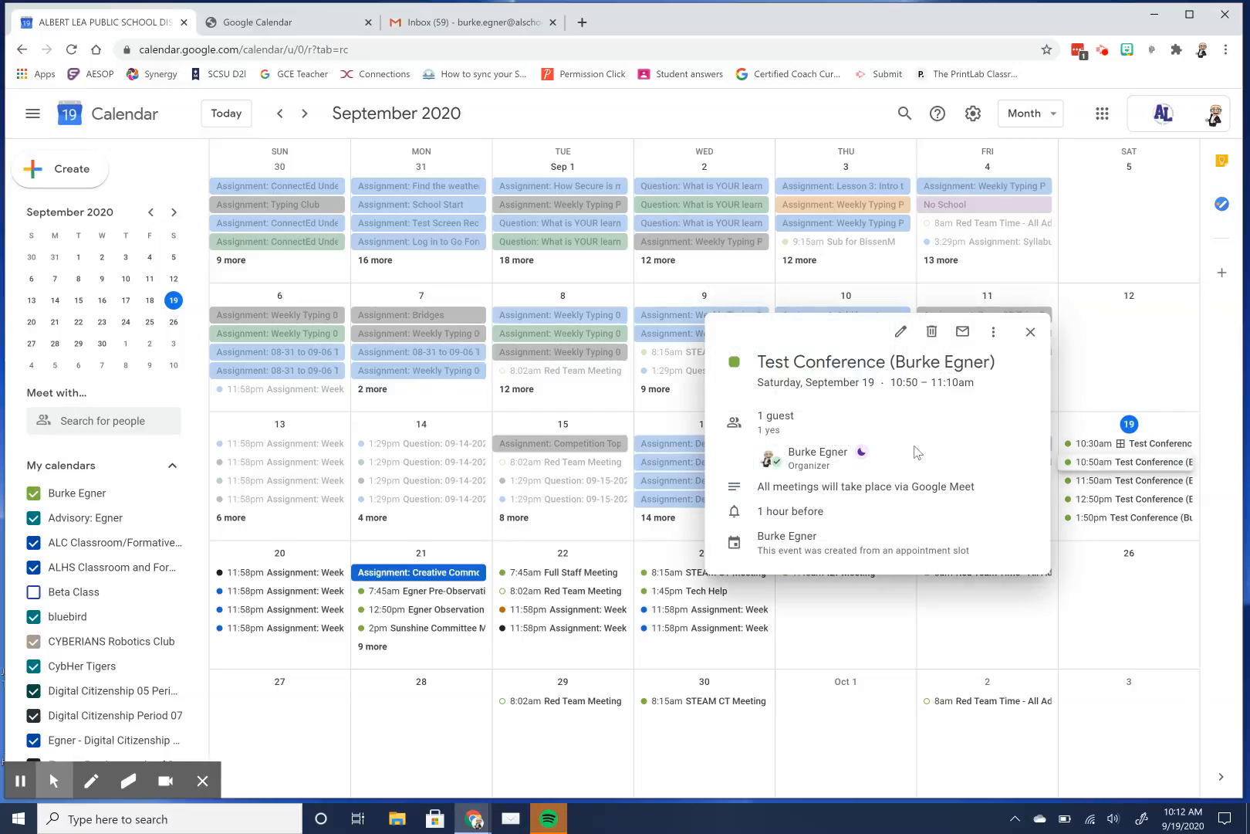
Attach Google Meet conferencing with dial-in details to the 10:50am booking and save.
click(901, 332)
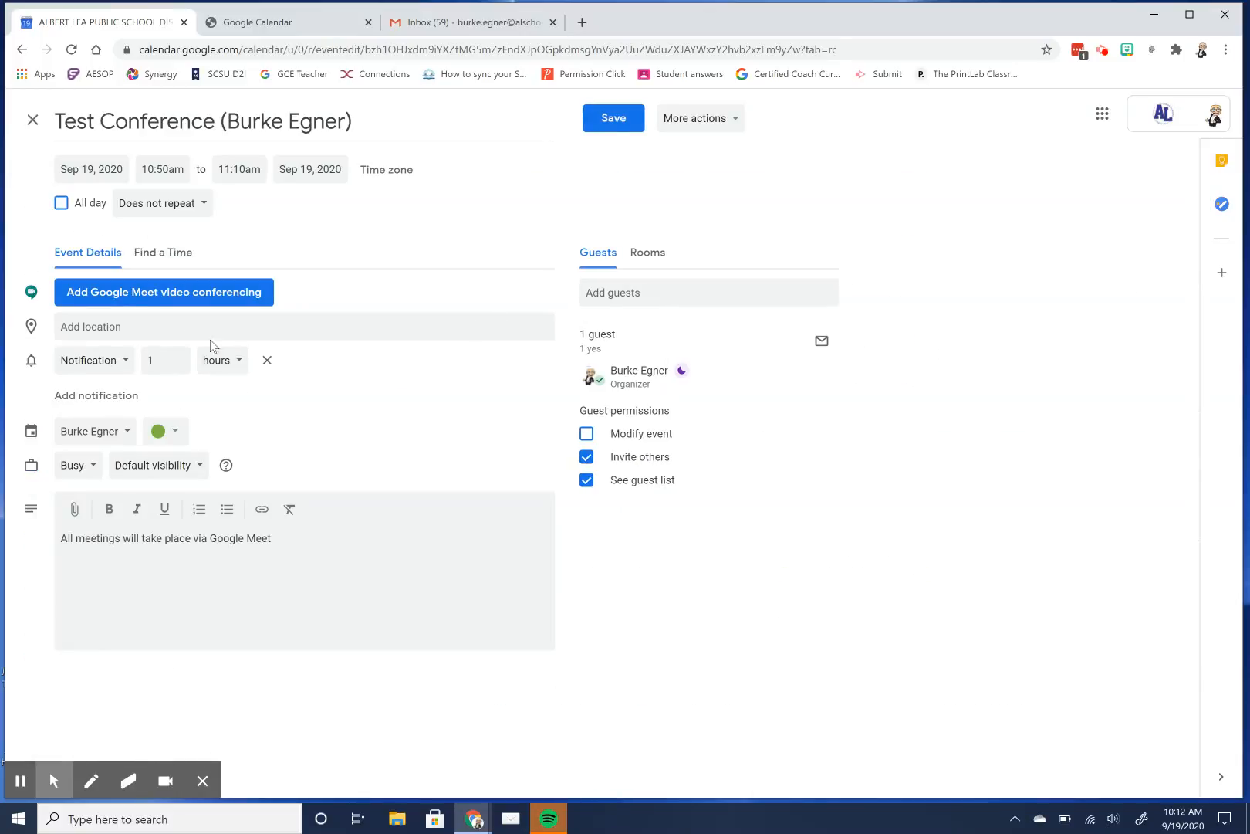
click(195, 291)
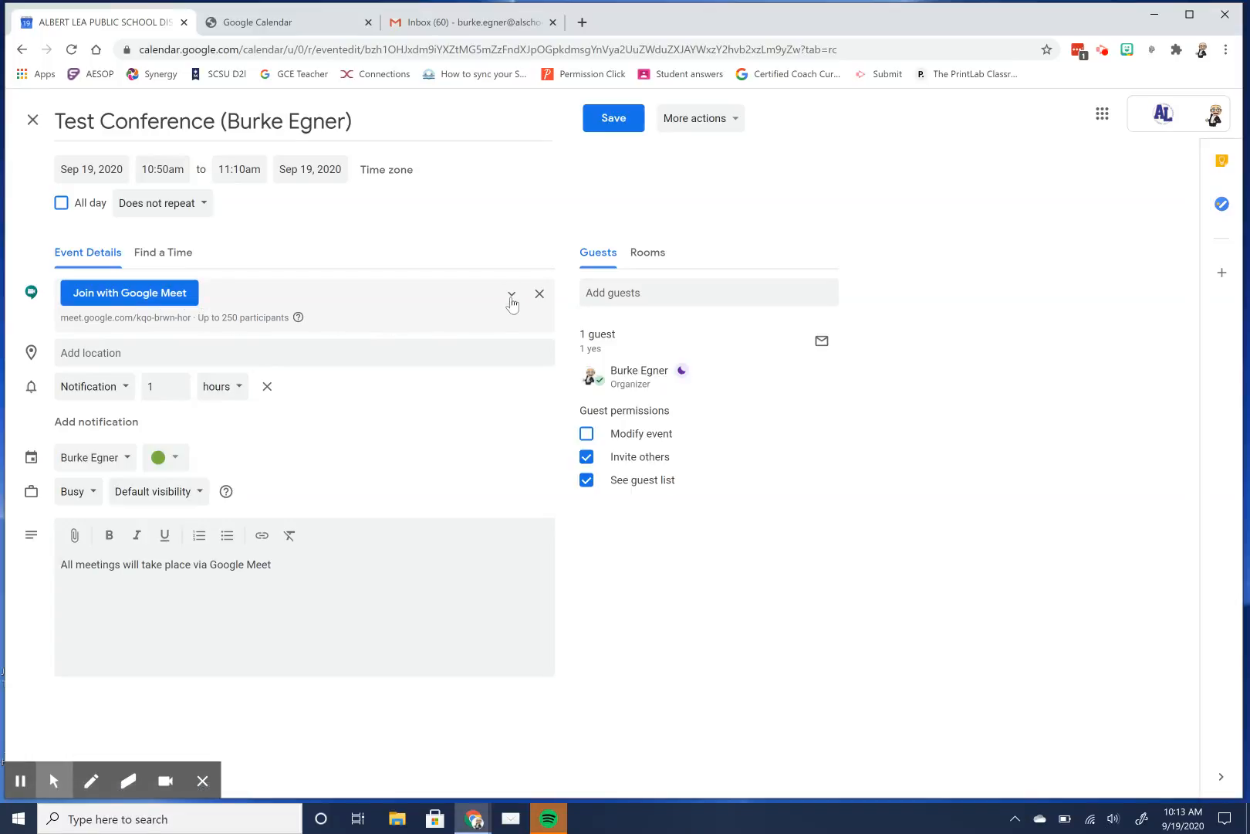
click(513, 295)
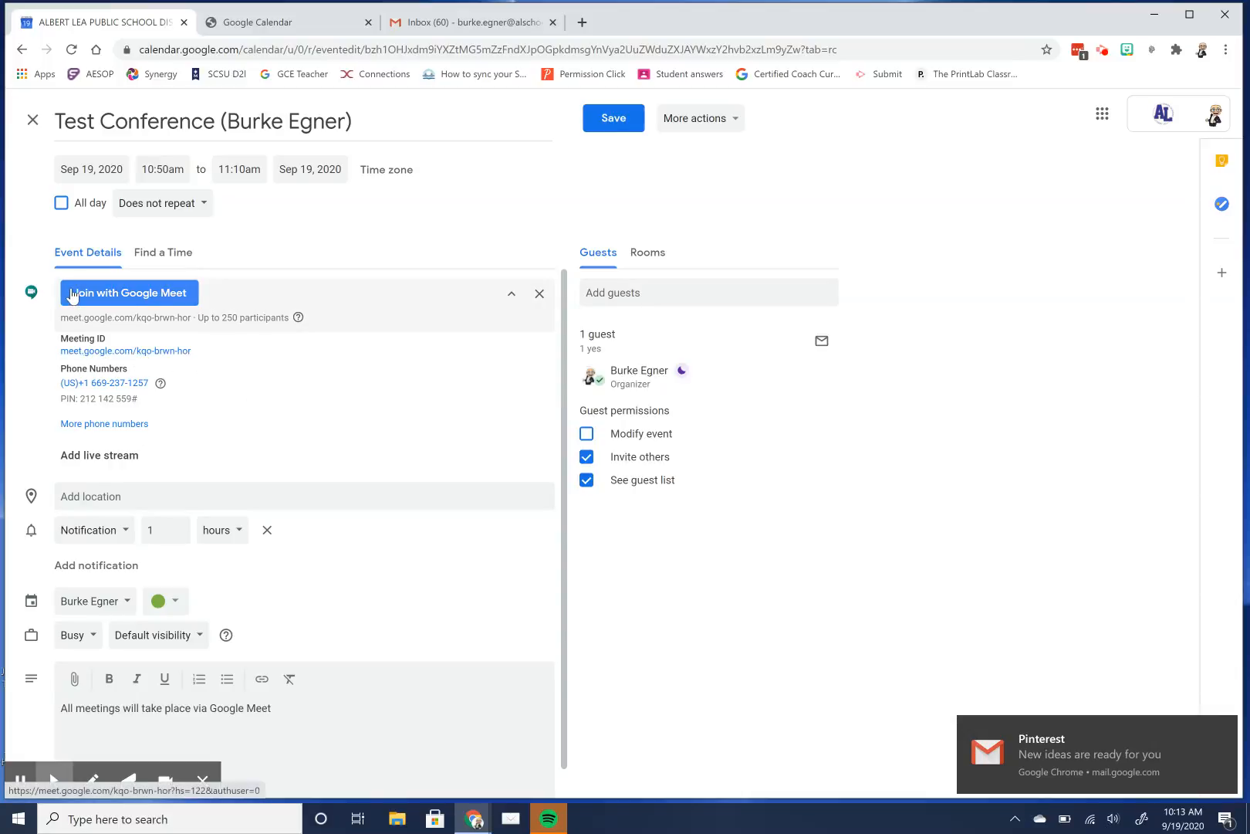
click(604, 131)
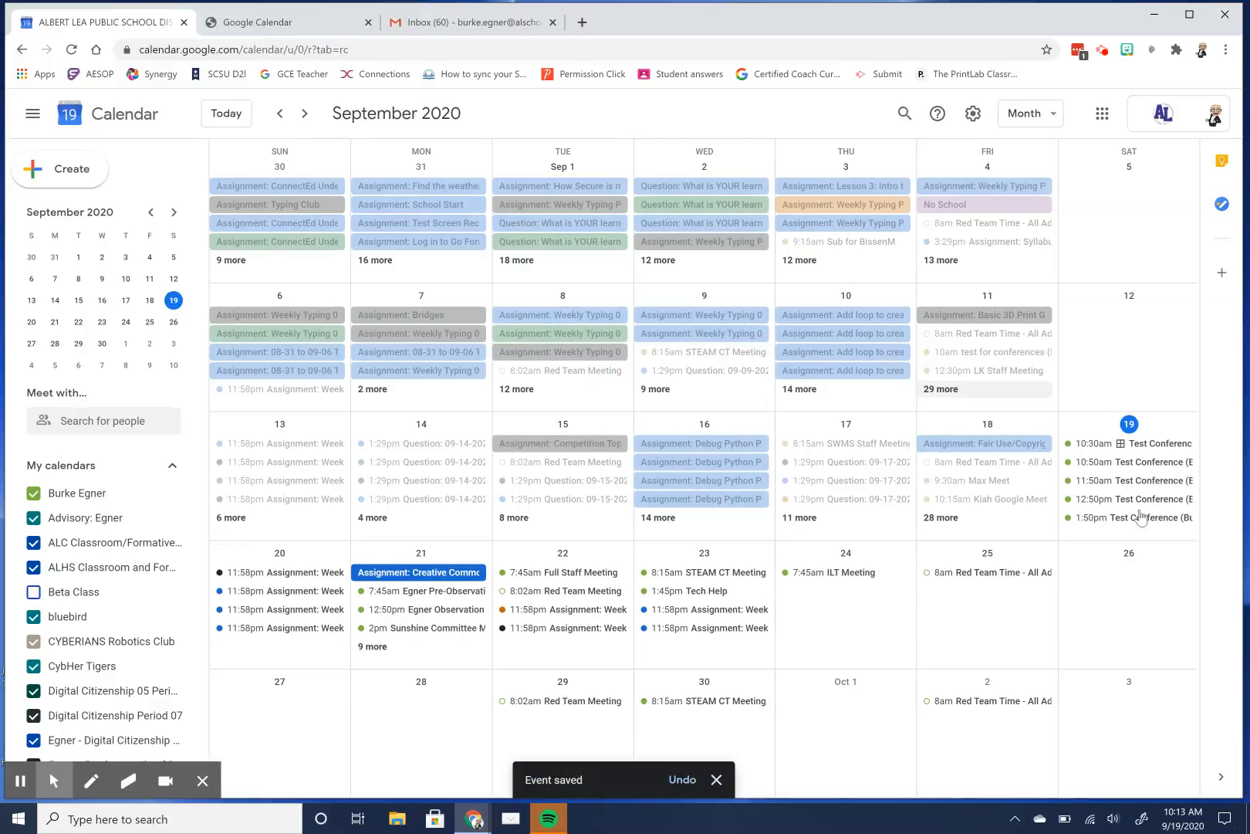
Open the 11:50am–12:10pm booking, attach Google Meet conferencing, and save it.
click(1128, 484)
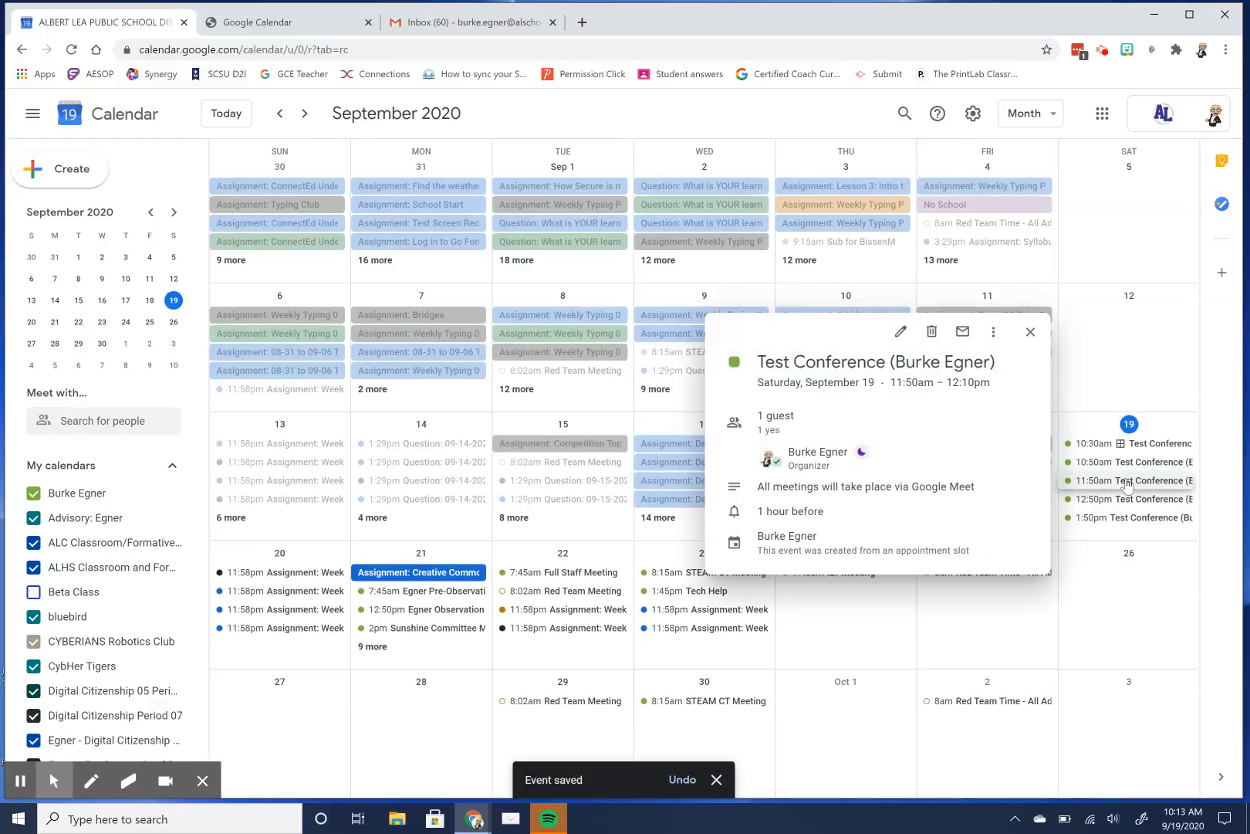
click(903, 345)
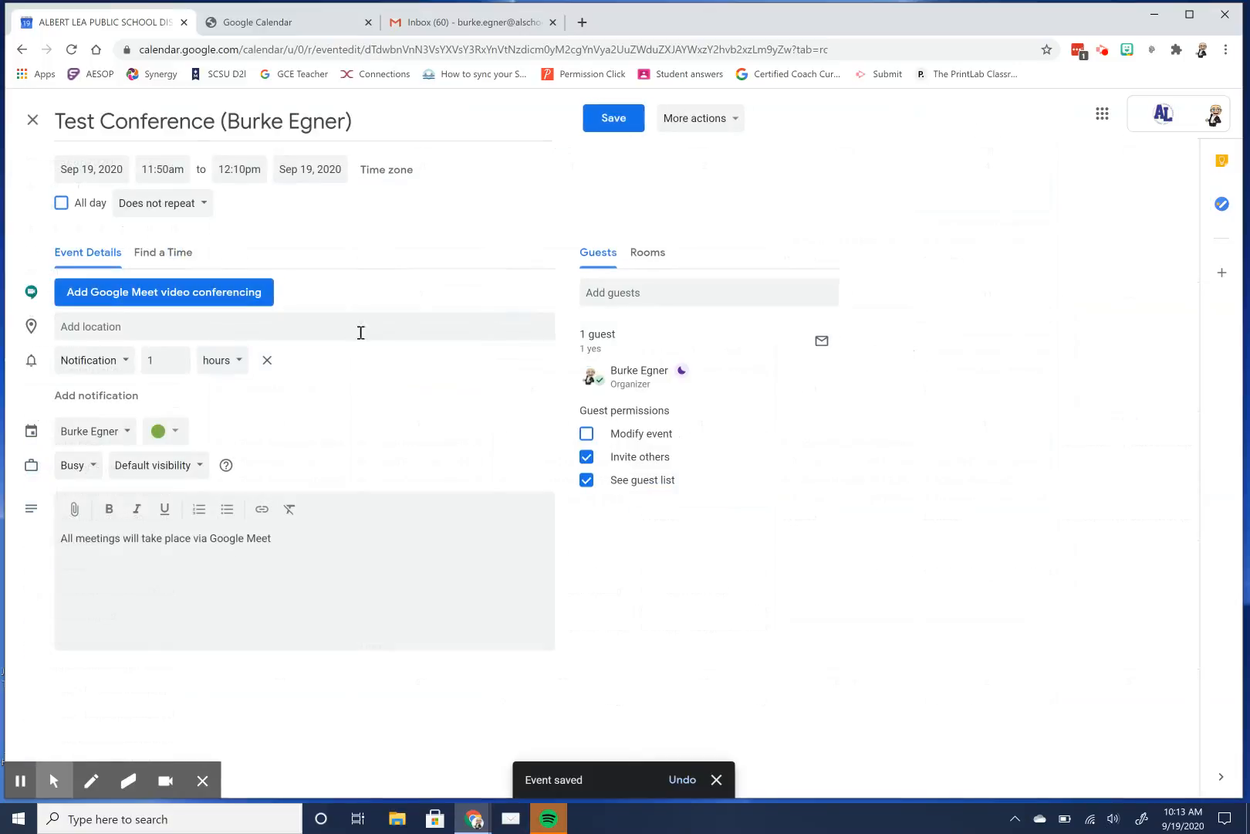
click(175, 299)
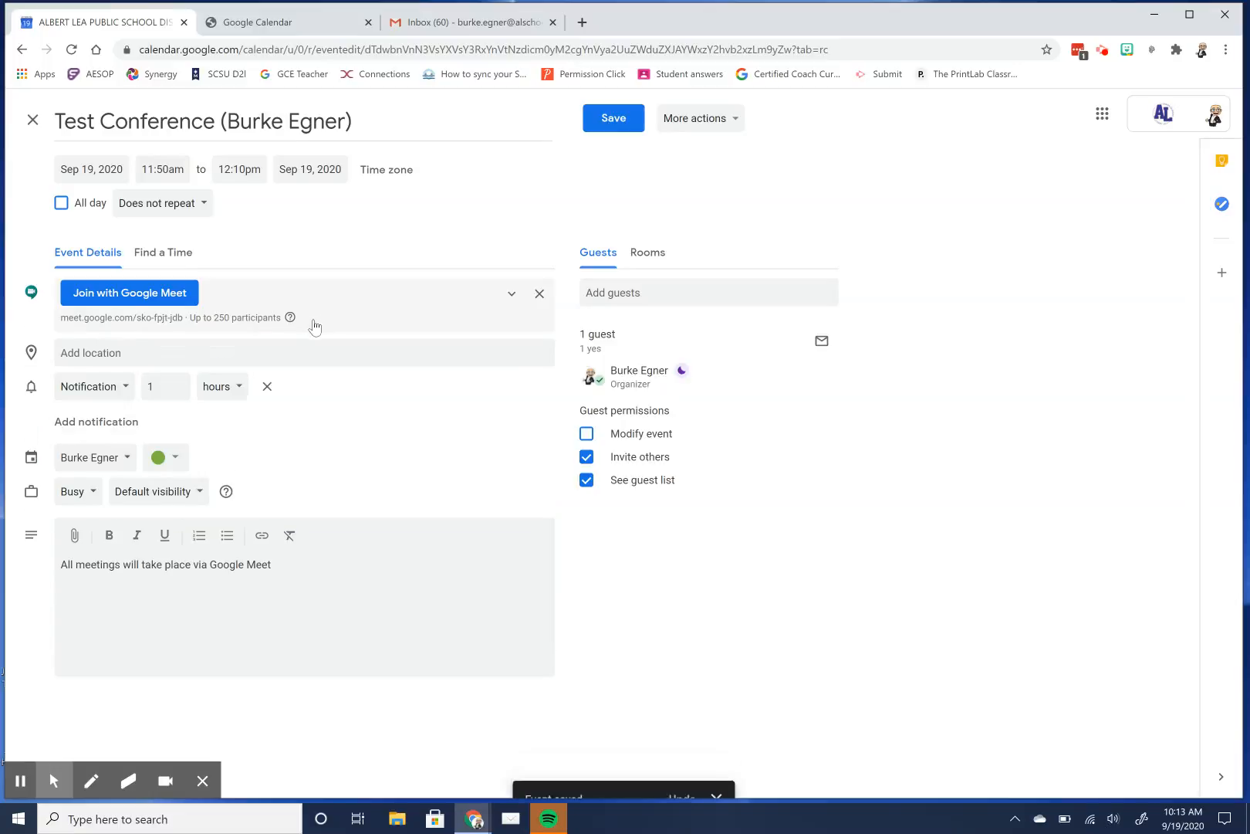
click(510, 295)
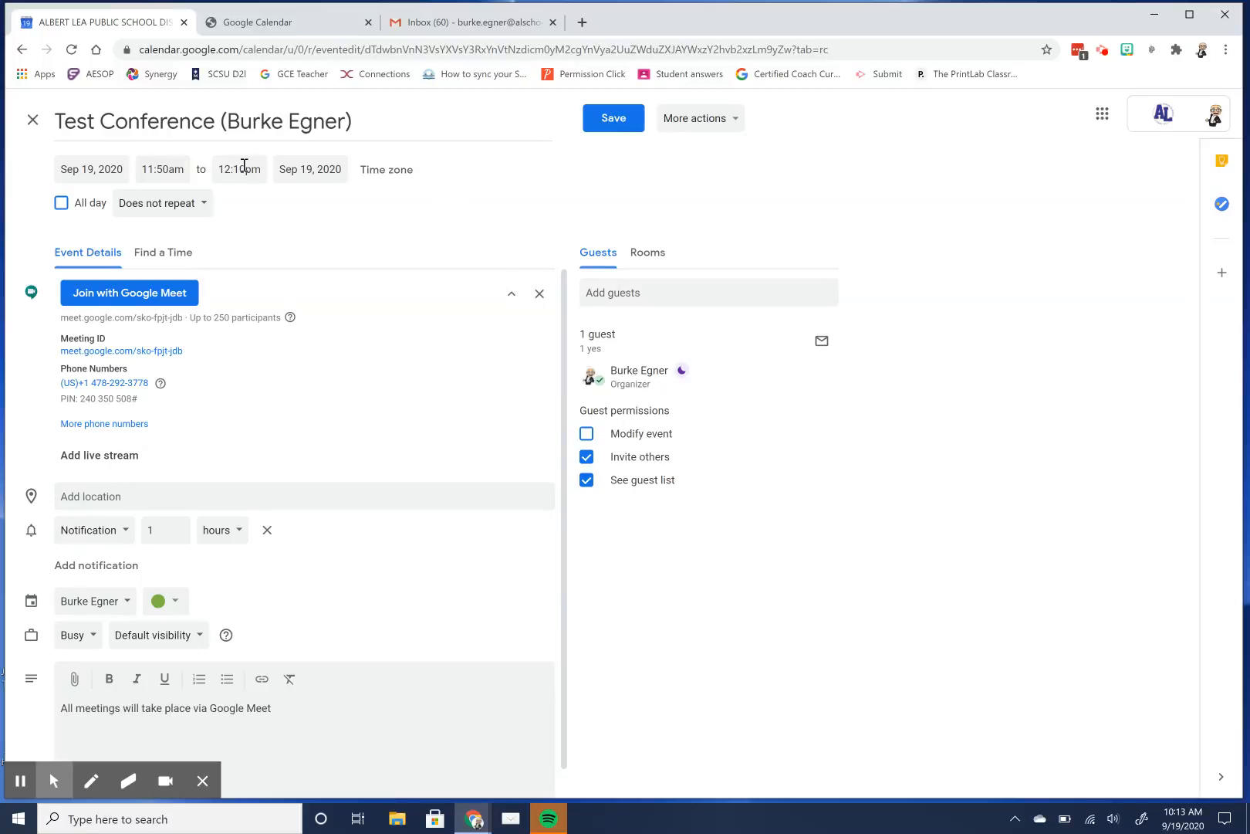
click(615, 123)
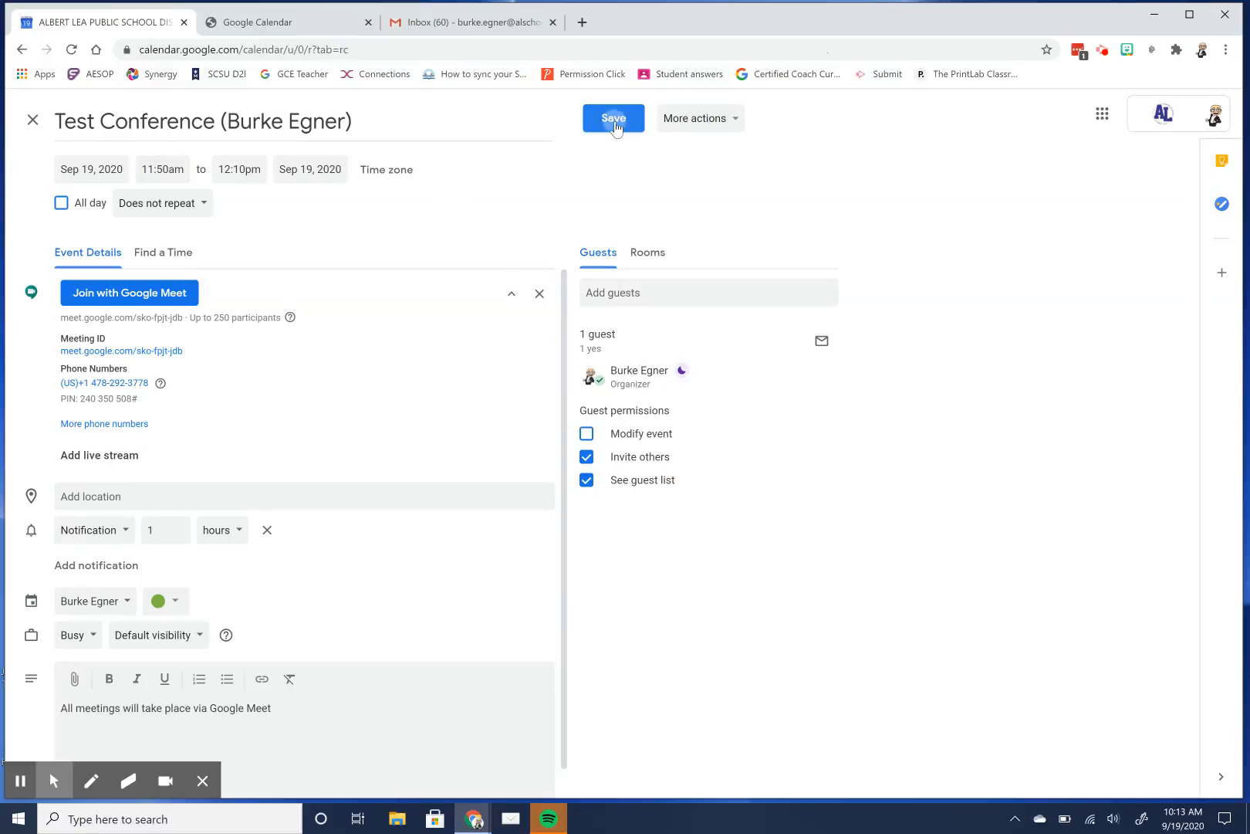